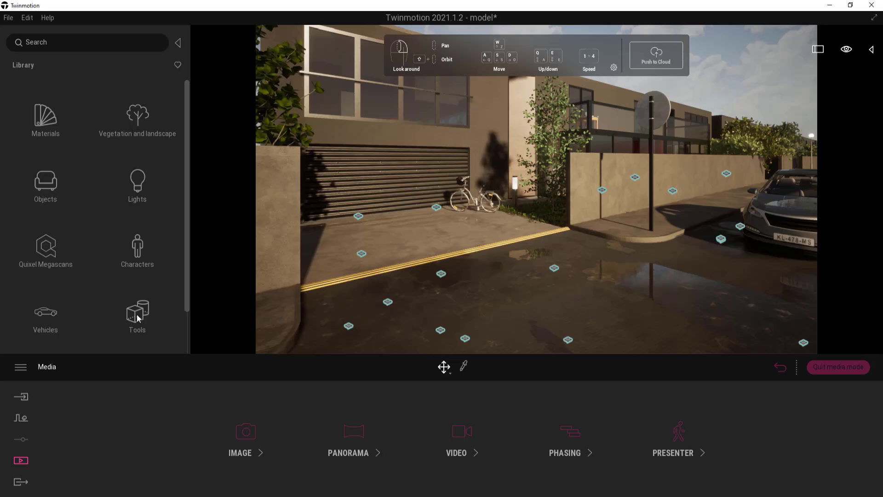
# Place a Sphere Reflection Probe near the street sign and raise it by about 0.52.
pyautogui.click(137, 314)
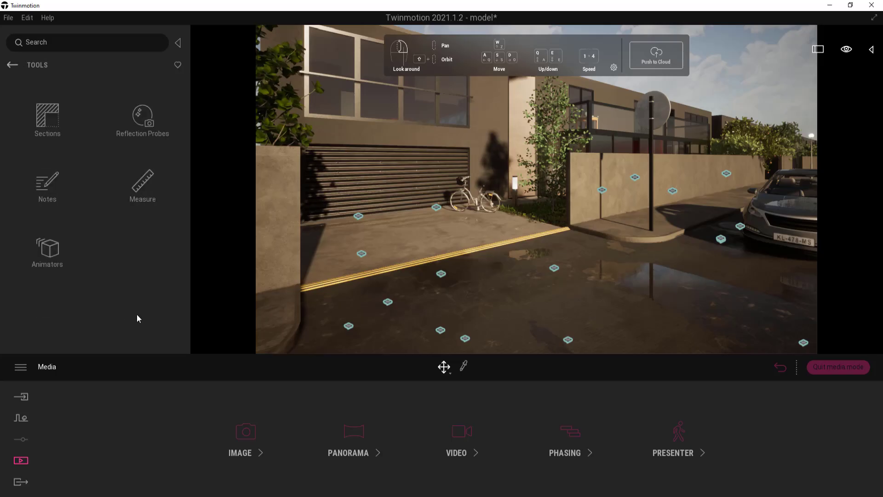
pyautogui.click(156, 135)
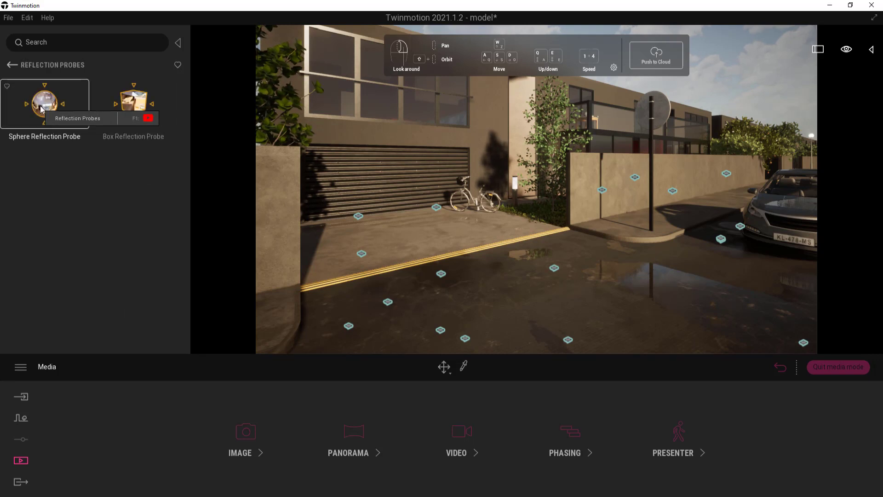
pyautogui.moveTo(50, 115); pyautogui.dragTo(641, 273)
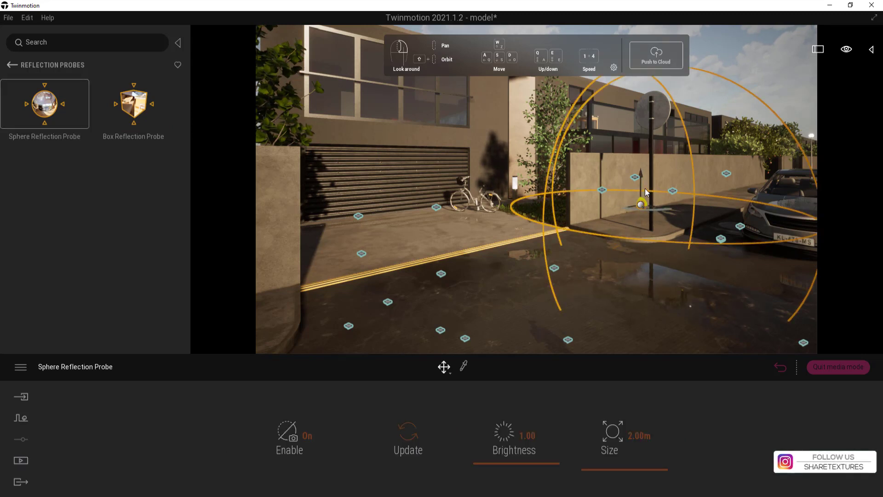
pyautogui.moveTo(639, 183); pyautogui.dragTo(645, 149)
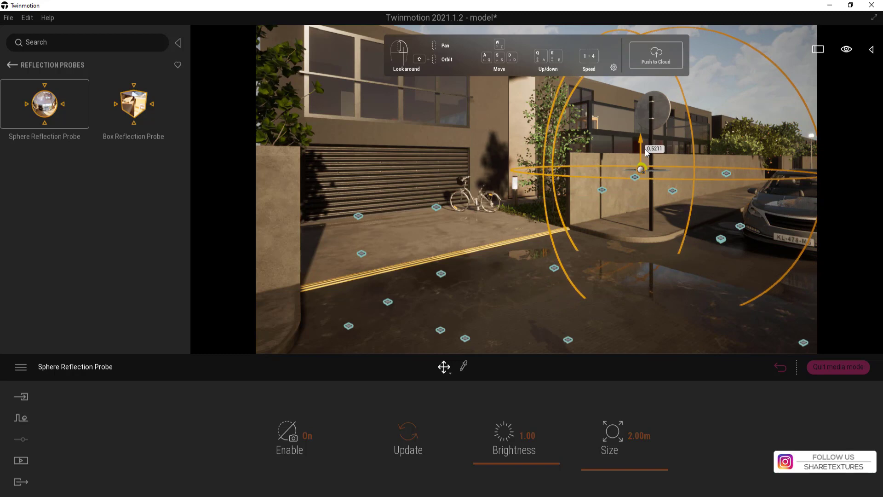
pyautogui.click(649, 171)
# Move the sphere probe horizontally from the road to beside the street sign, in front of the boundary wall.
pyautogui.moveTo(648, 172); pyautogui.dragTo(657, 183, button='right')
pyautogui.press('w')
pyautogui.press('s')
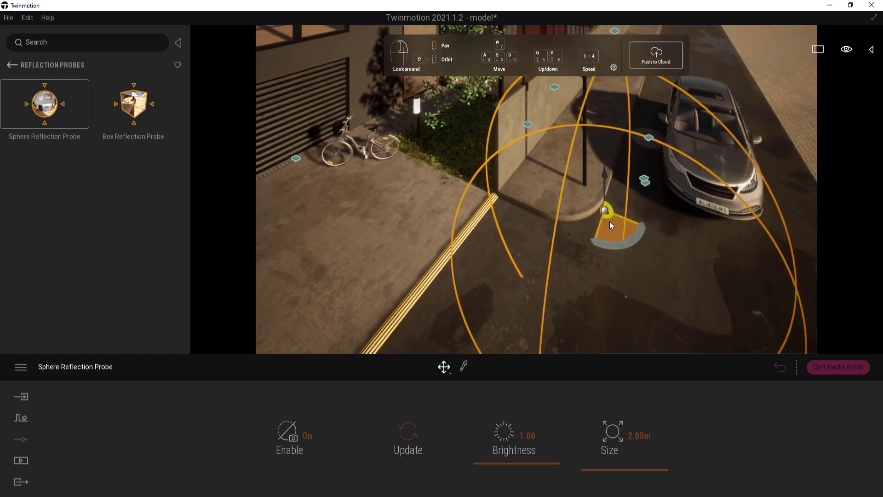
pyautogui.moveTo(609, 223); pyautogui.dragTo(627, 180)
pyautogui.press('q')
pyautogui.moveTo(627, 181); pyautogui.dragTo(598, 221, button='right')
pyautogui.press('q')
pyautogui.press('d')
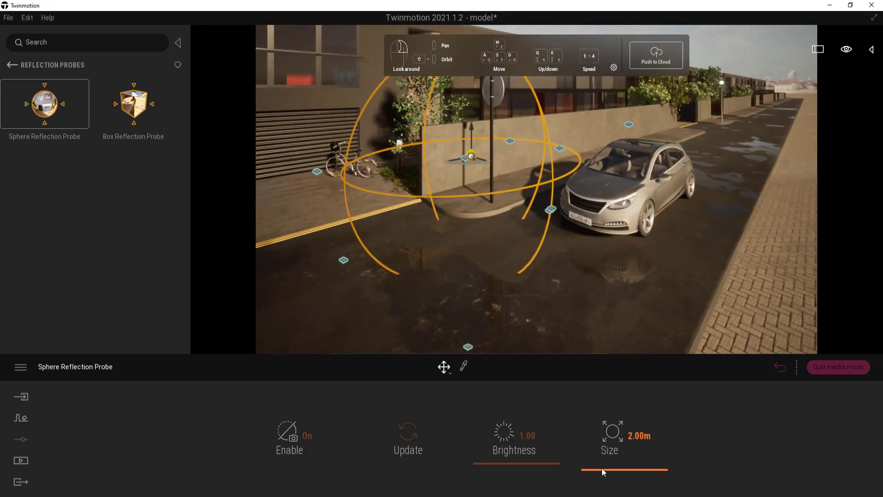
pyautogui.moveTo(602, 468); pyautogui.dragTo(602, 468)
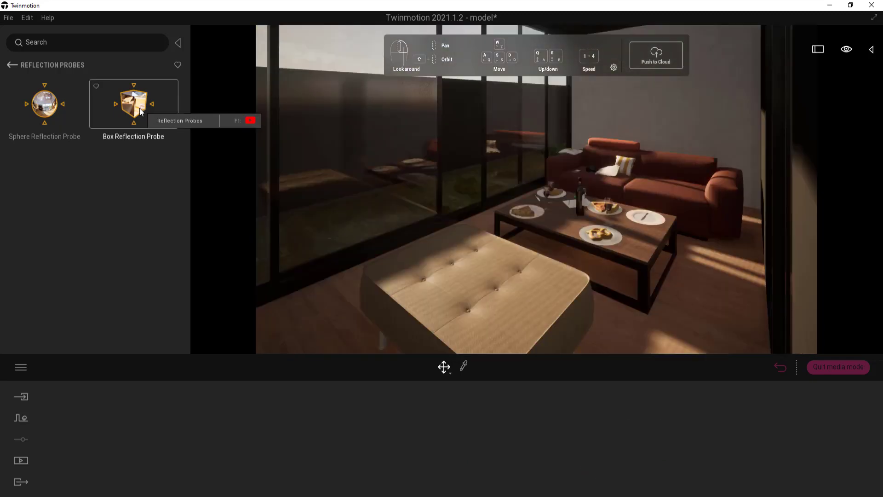
# Place a Box Reflection Probe in the living room near the coffee table.
pyautogui.moveTo(139, 112); pyautogui.dragTo(585, 189)
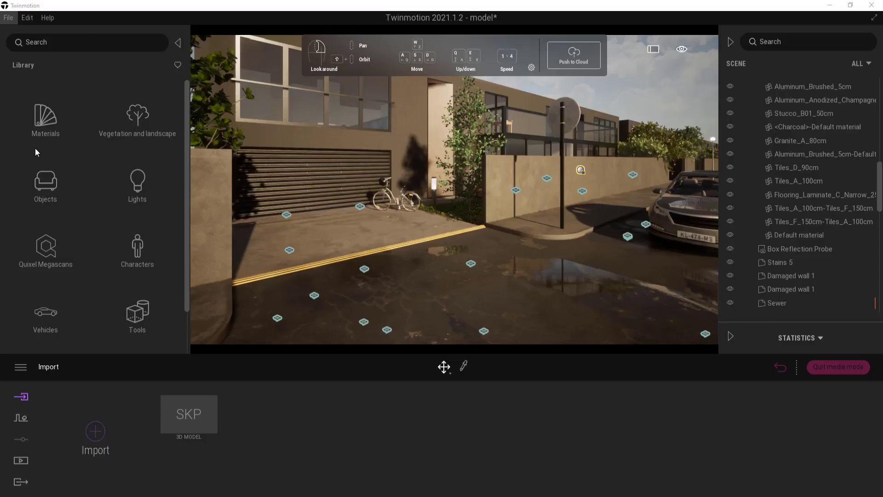
pyautogui.click(46, 121)
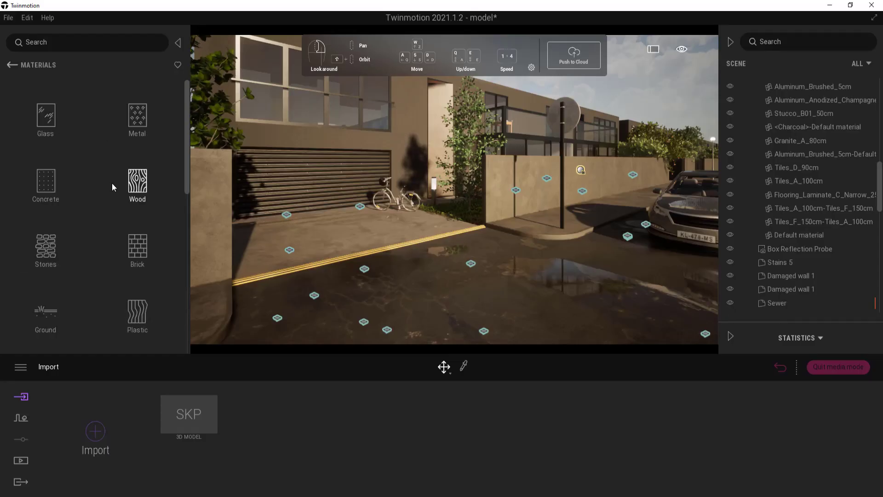
pyautogui.scroll(-10, 110, 197)
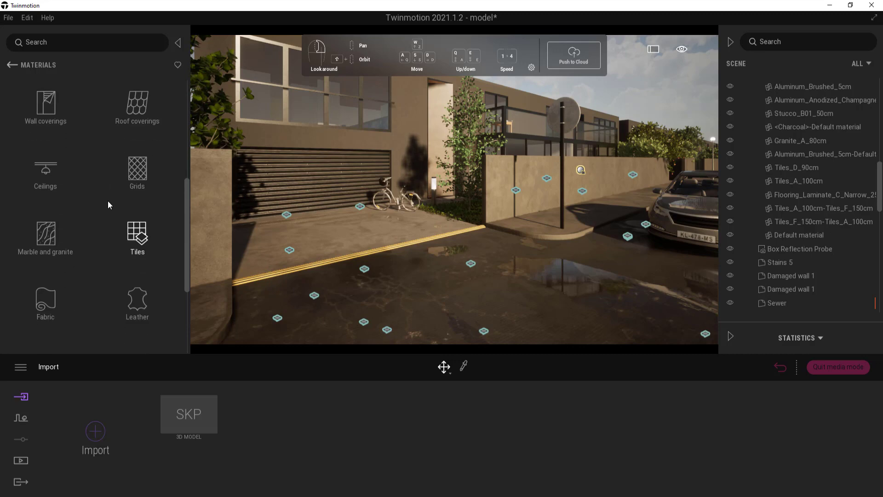
pyautogui.scroll(-5, 109, 204)
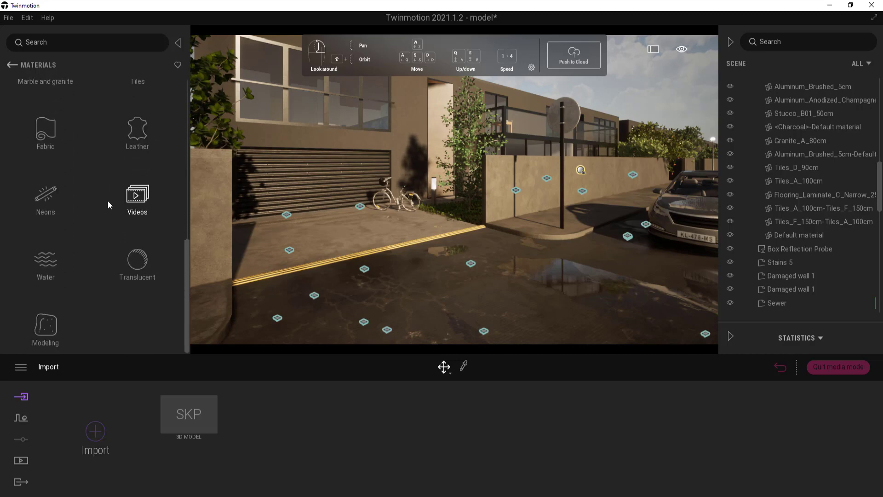
# Pick the driveway's material in front of the garage and replace its colour texture with 2K-pavement_3_basecolor.png.
pyautogui.click(464, 366)
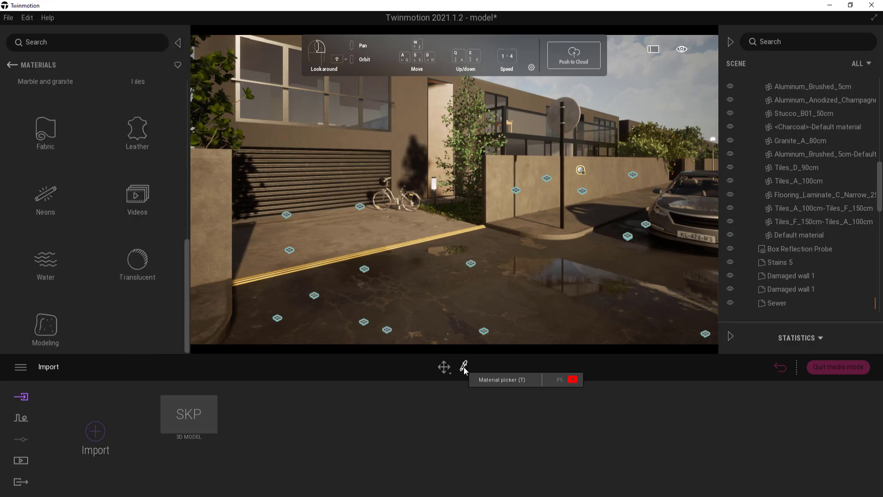
pyautogui.moveTo(466, 289); pyautogui.dragTo(462, 289, button='right')
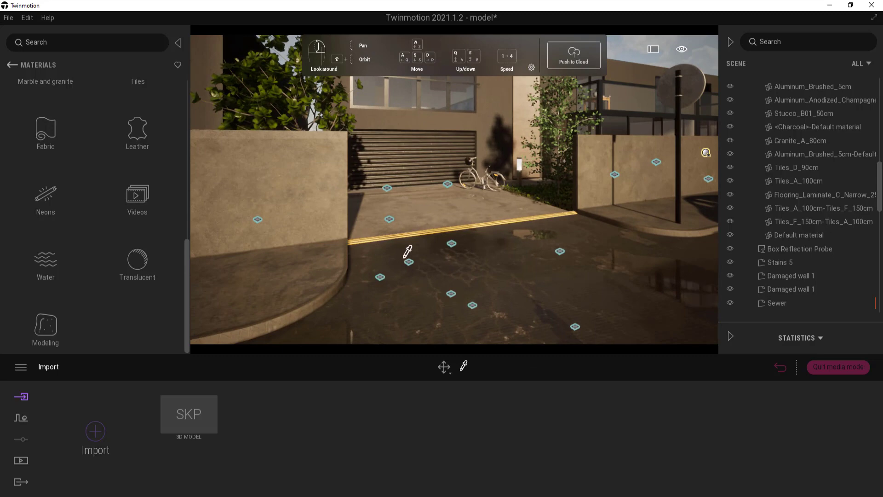
pyautogui.moveTo(404, 258); pyautogui.dragTo(386, 260, button='right')
pyautogui.press('w')
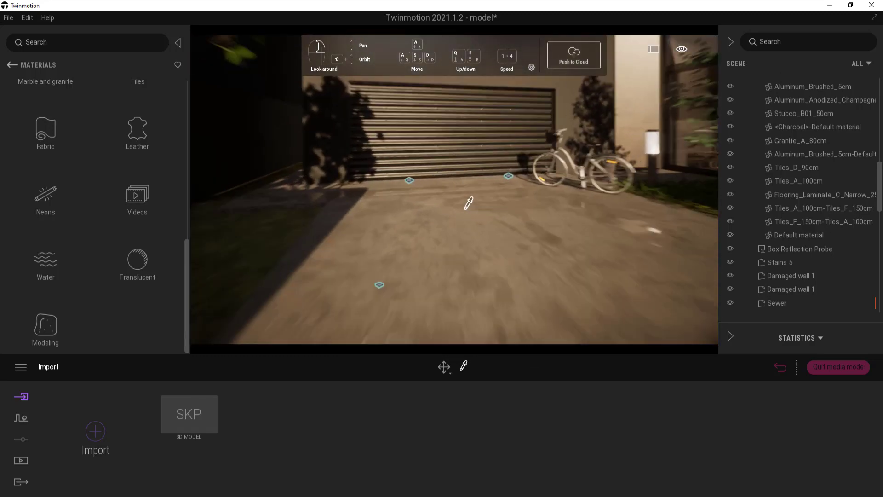
pyautogui.press('Up')
pyautogui.click(465, 243)
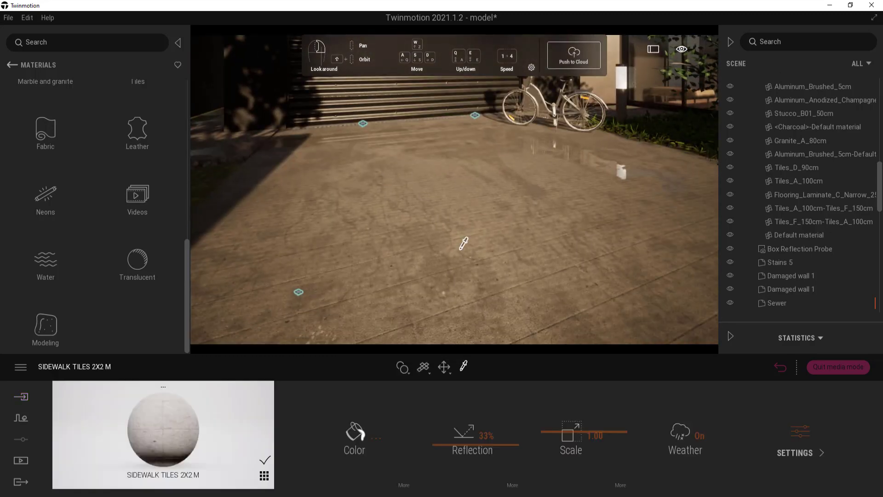
pyautogui.click(404, 485)
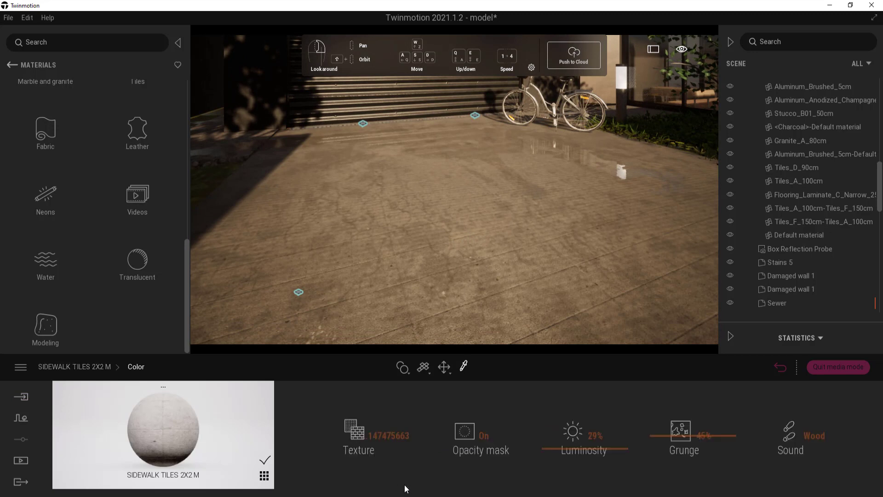
pyautogui.click(395, 436)
pyautogui.click(316, 362)
pyautogui.click(153, 98)
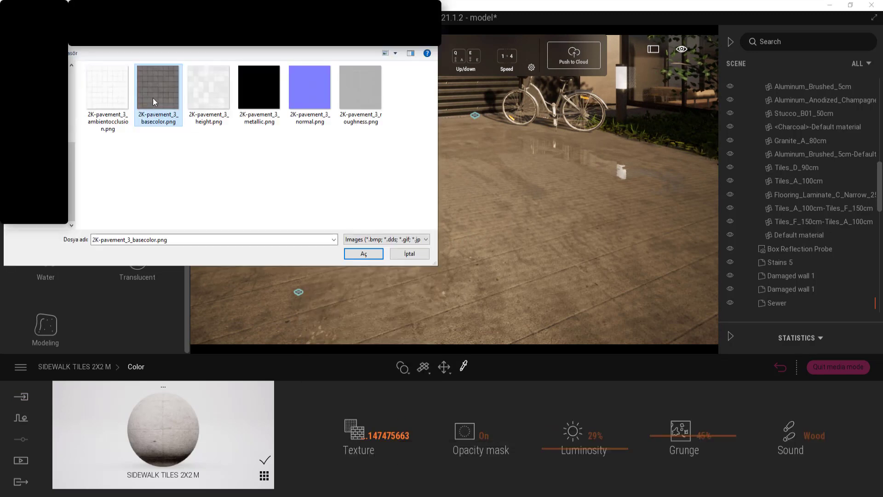
pyautogui.click(363, 254)
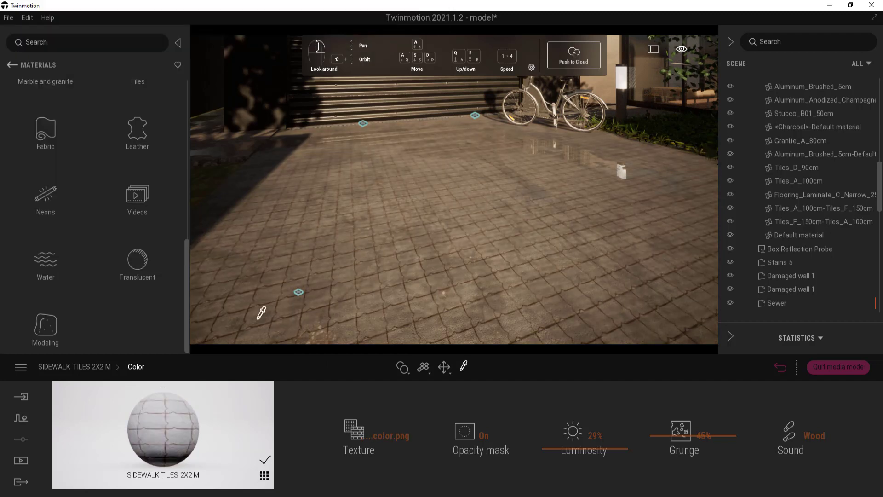
# Replace the driveway material's bump normal map with 2K-pavement_3_normal.png.
pyautogui.click(76, 366)
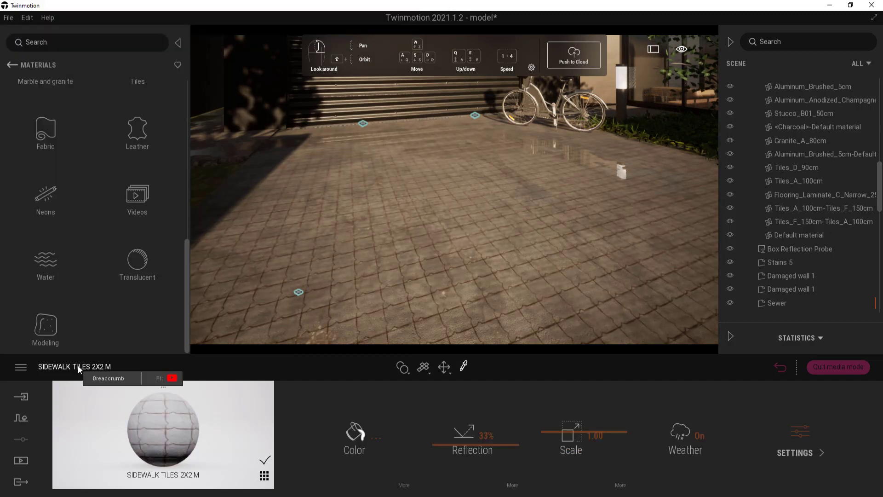
pyautogui.click(805, 435)
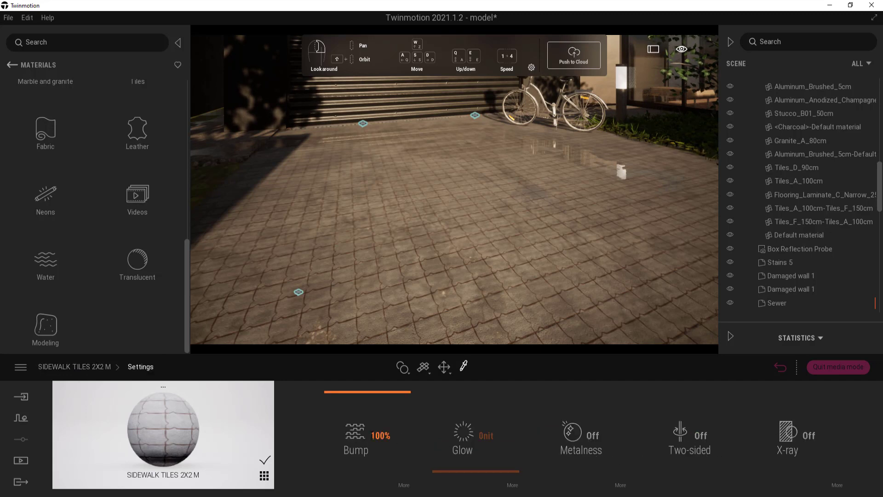
pyautogui.click(401, 488)
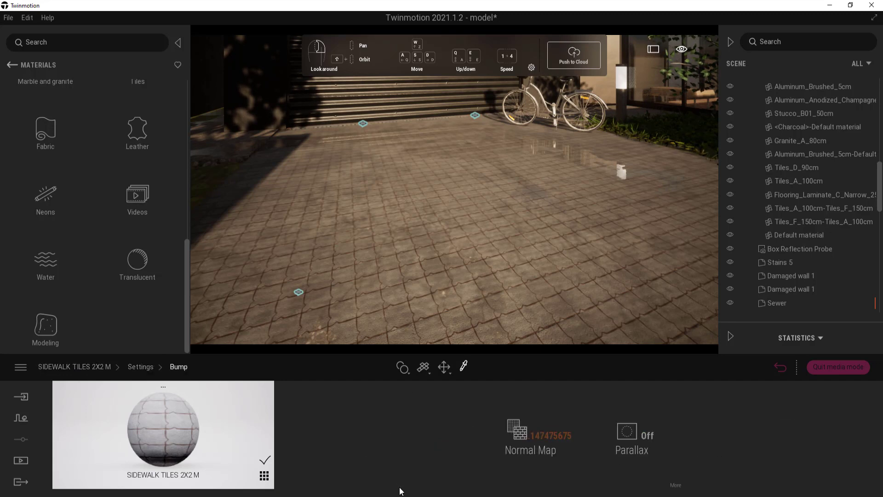
pyautogui.click(563, 436)
pyautogui.click(482, 363)
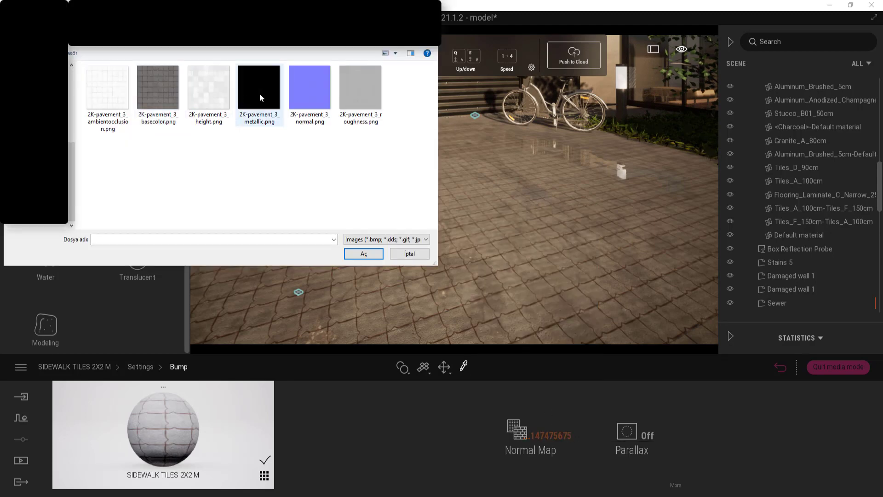
pyautogui.click(305, 93)
pyautogui.click(371, 255)
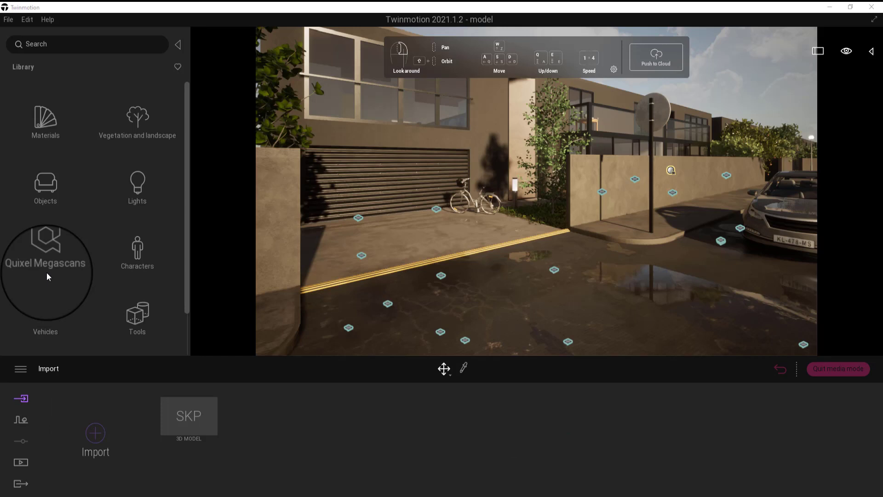
# Examine the Building subcategories among the Quixel Megascans 3D assets.
pyautogui.click(48, 263)
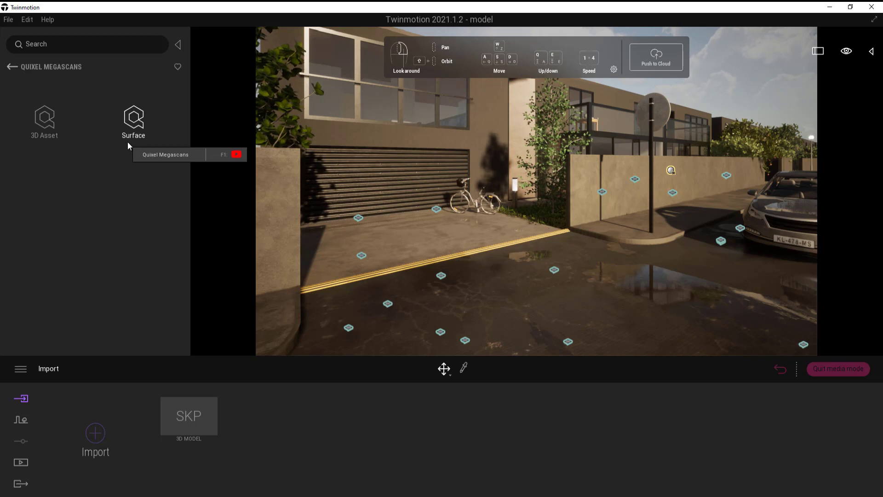
pyautogui.click(21, 372)
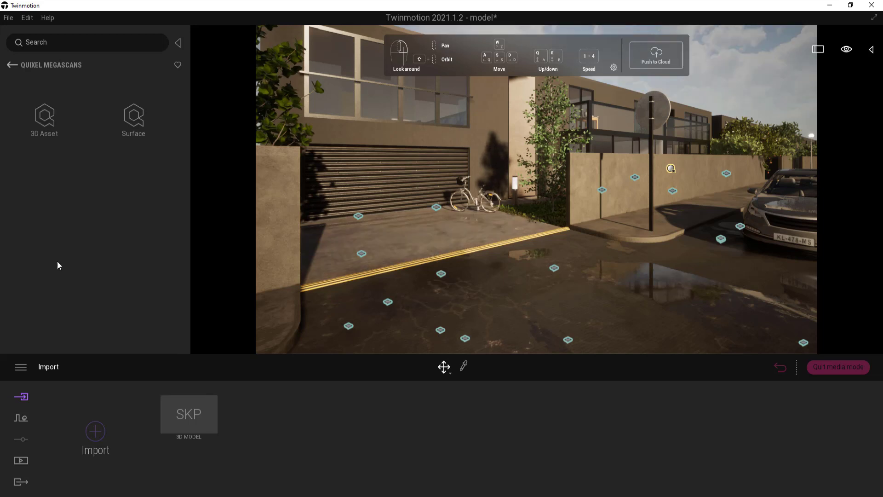
pyautogui.click(42, 125)
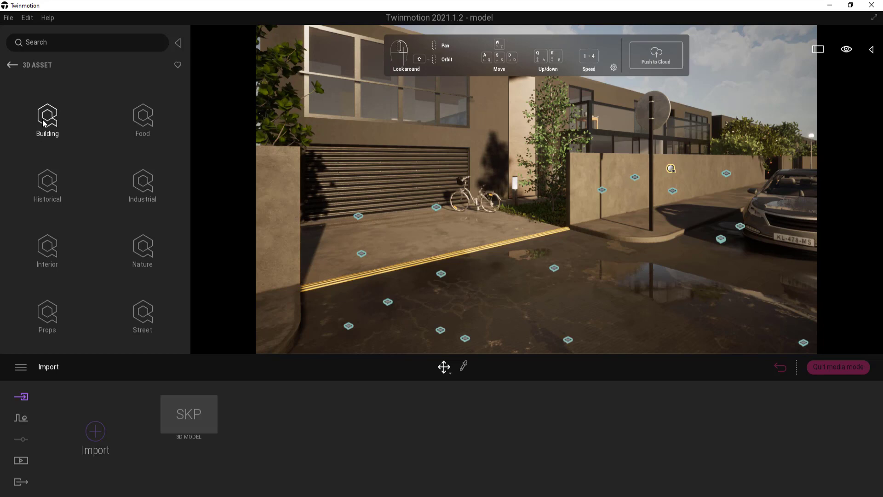
pyautogui.click(57, 123)
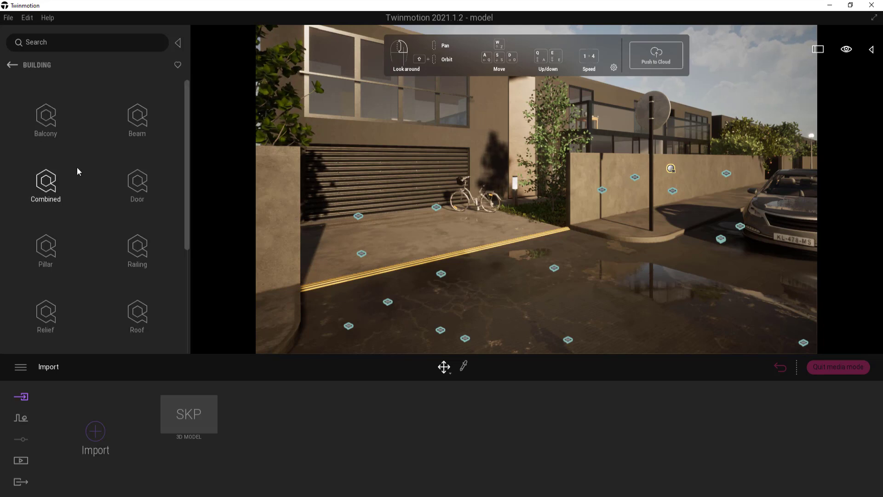
pyautogui.scroll(-3, 85, 193)
pyautogui.scroll(-1, 88, 201)
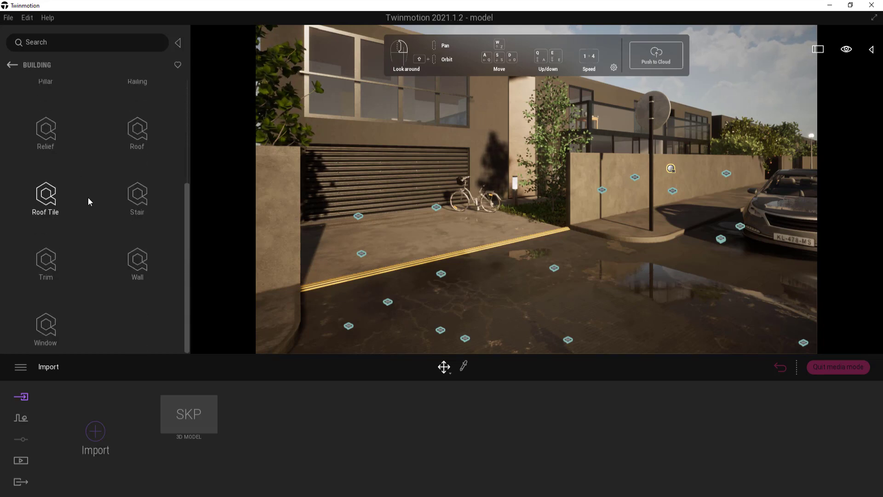
pyautogui.scroll(2, 88, 201)
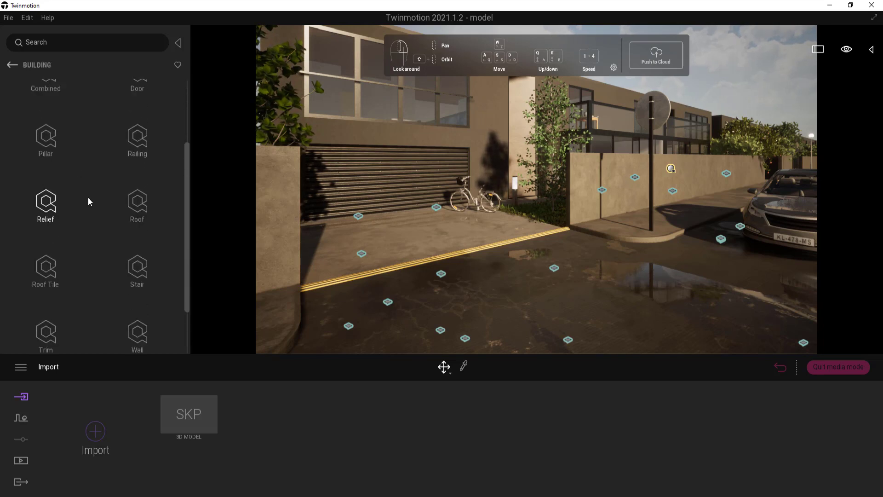
# Examine the Nature, Interior and Props subcategories of the Megascans 3D assets, ending back at the 3D asset overview.
pyautogui.click(12, 65)
pyautogui.click(139, 253)
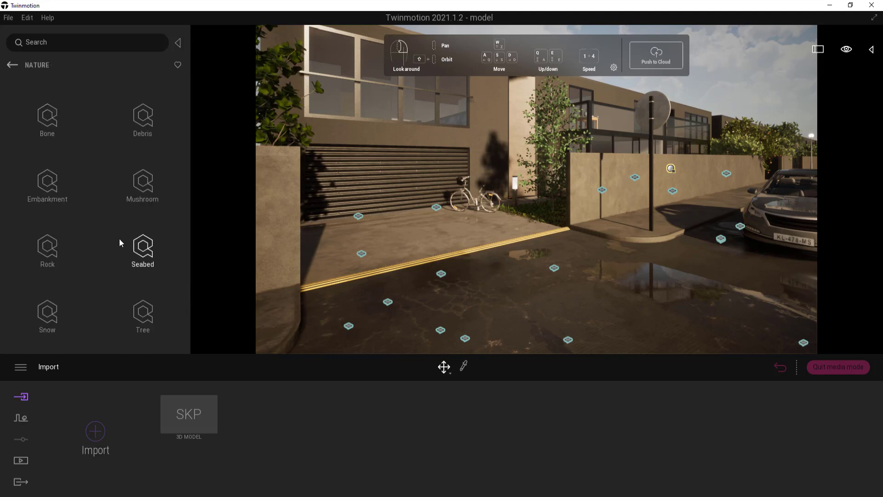
pyautogui.click(12, 64)
pyautogui.click(47, 247)
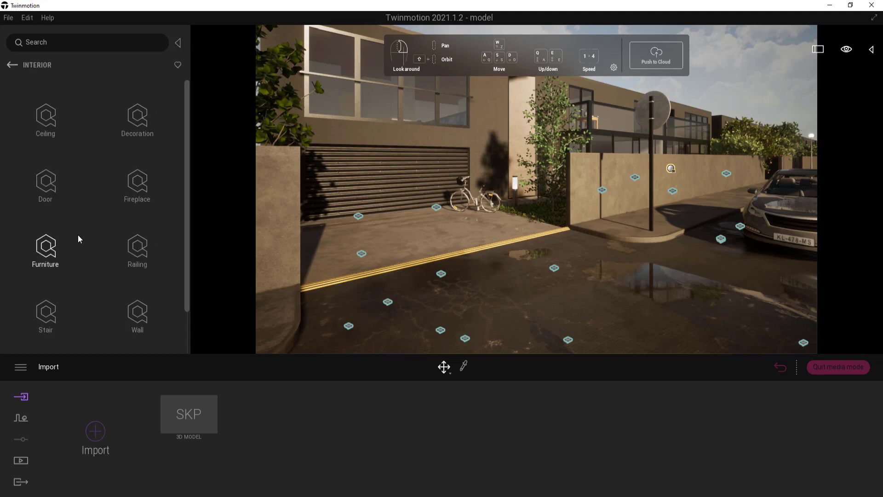
pyautogui.scroll(3, 78, 239)
pyautogui.click(13, 65)
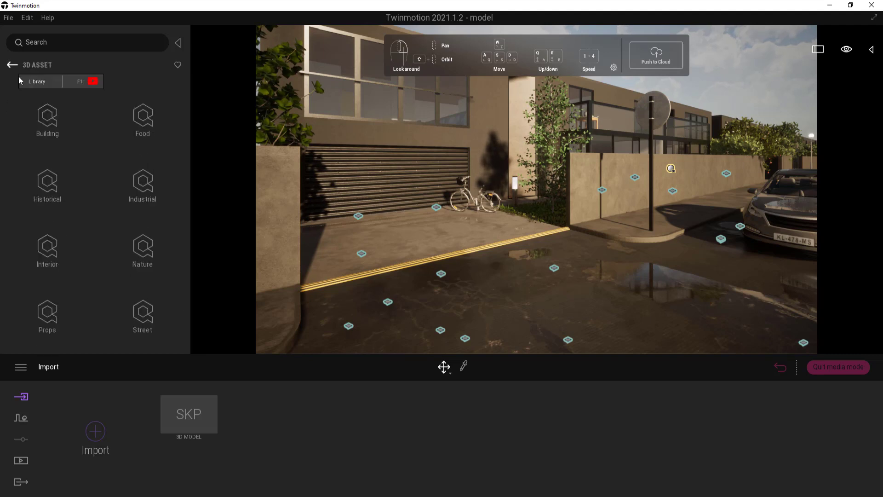
pyautogui.click(56, 320)
pyautogui.scroll(-4, 70, 259)
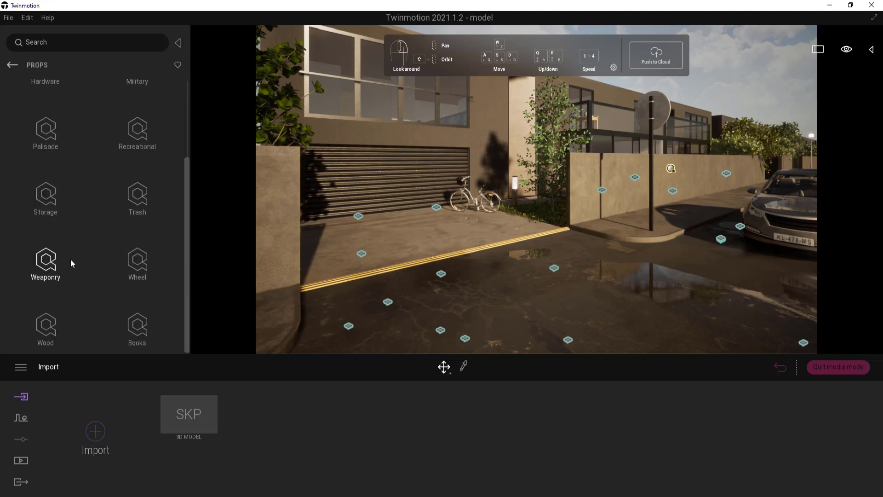
pyautogui.scroll(4, 71, 263)
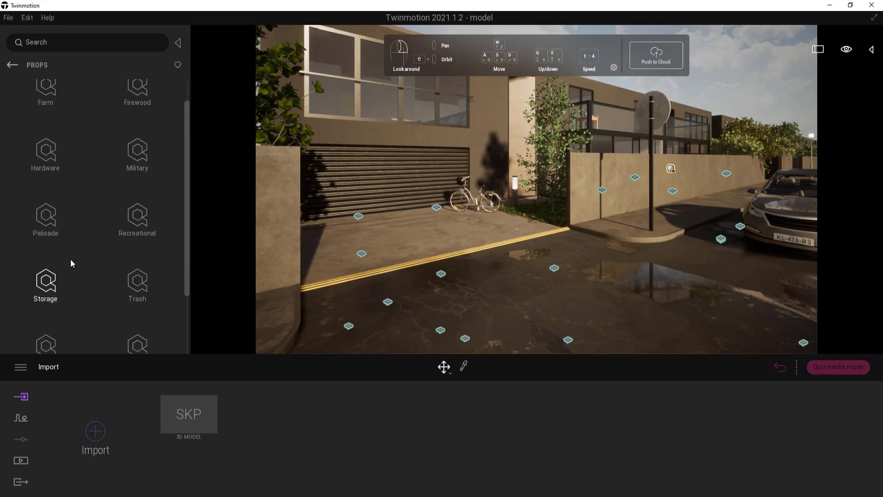
pyautogui.click(8, 66)
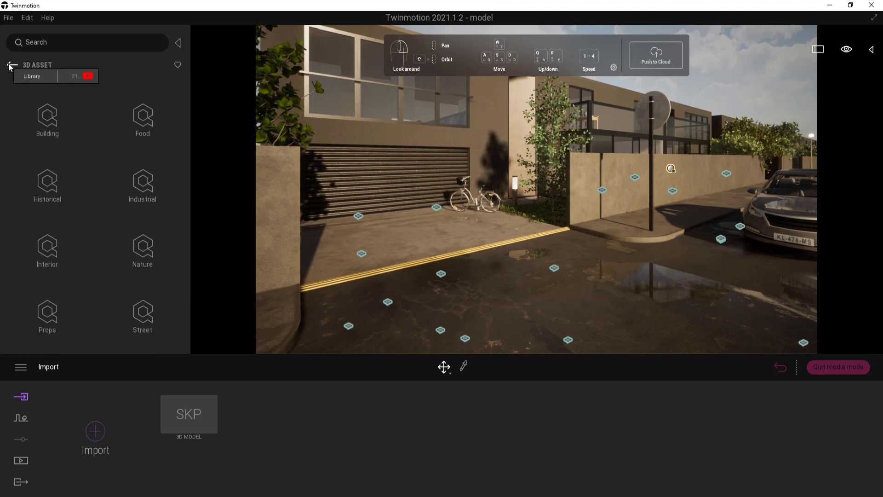
# Download the weathered Stone Pillar from the Historical Medieval assets and place it on the road in front of the garage.
pyautogui.click(46, 185)
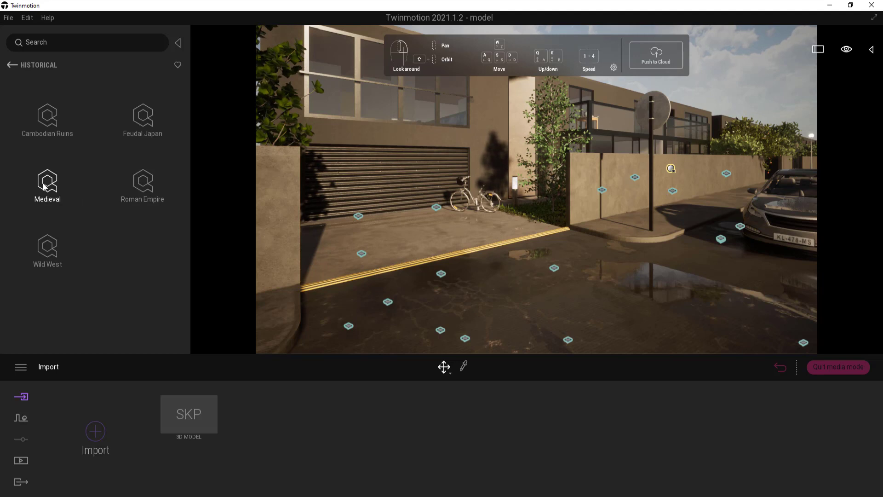
pyautogui.click(45, 187)
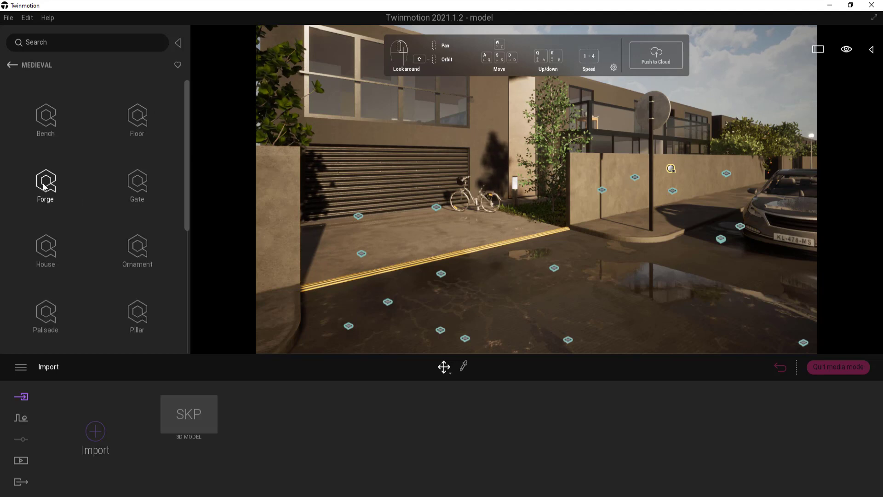
pyautogui.click(139, 311)
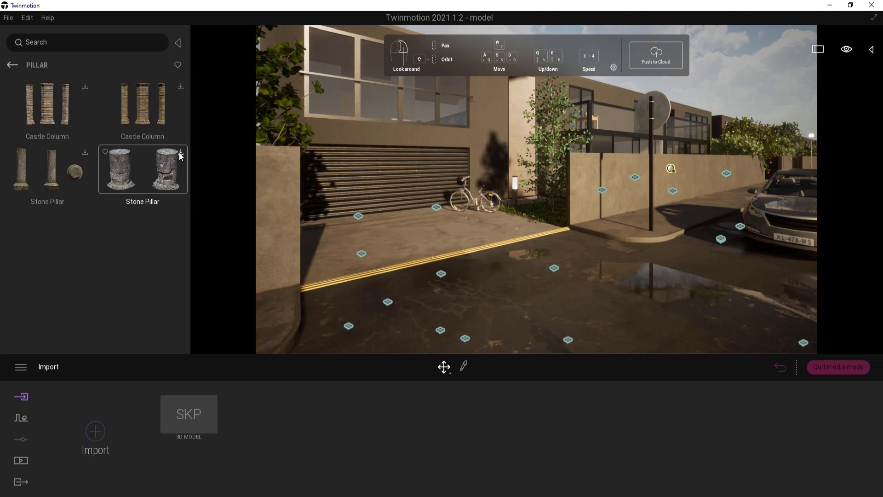
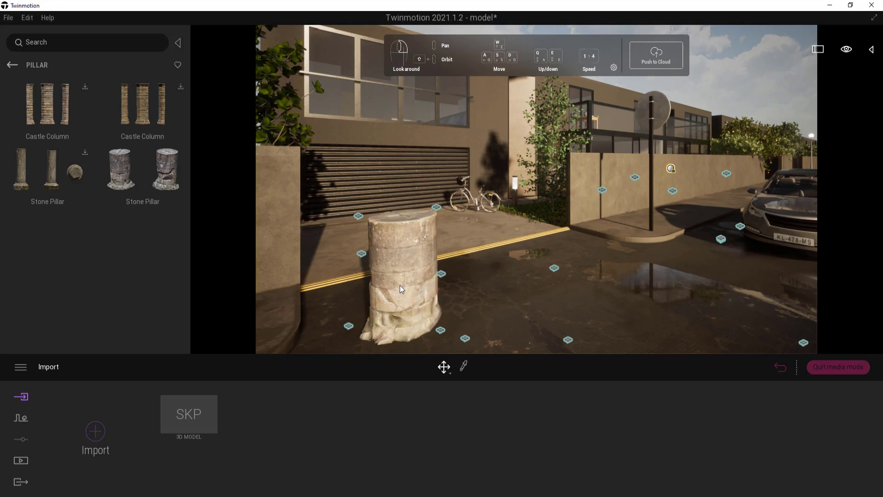
pyautogui.click(13, 65)
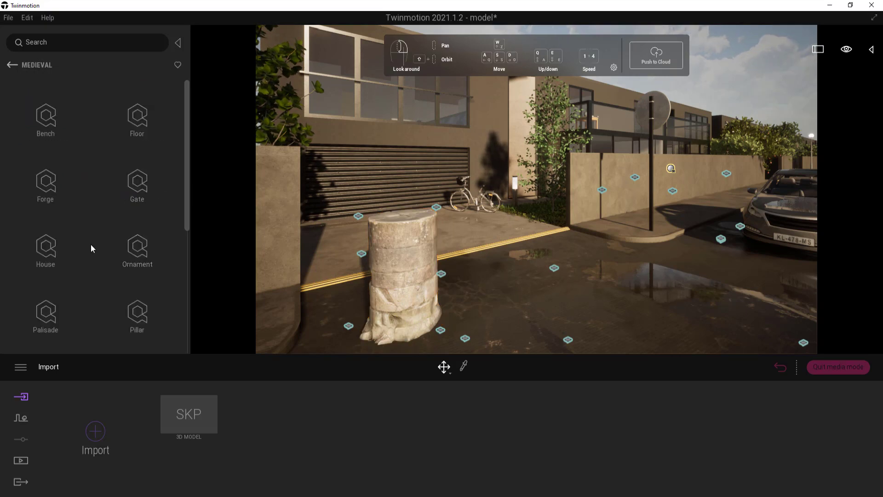
pyautogui.click(13, 66)
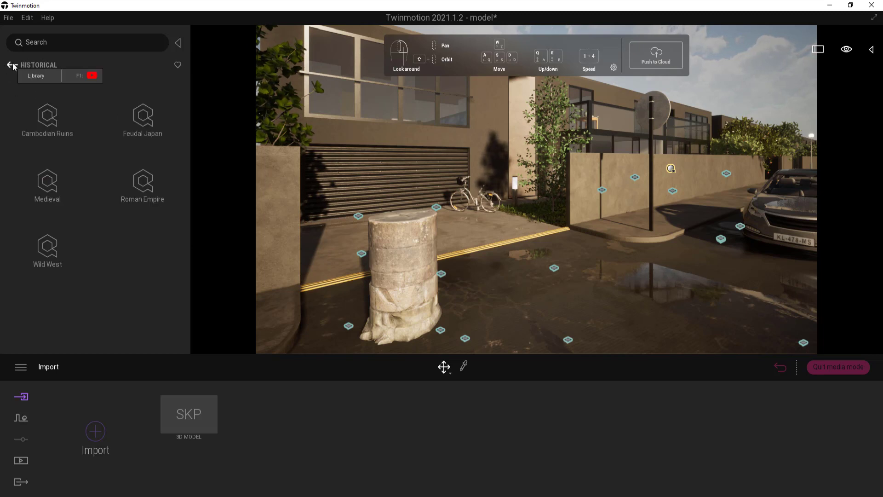
pyautogui.click(12, 65)
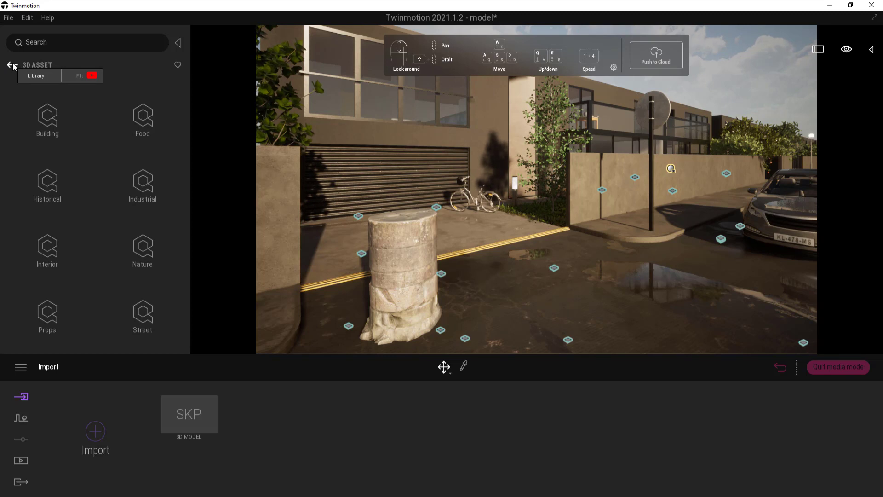
# Download the Modular Median Kit from the Street Sidewalk assets and place it on the road beside the stone pillar.
pyautogui.click(141, 320)
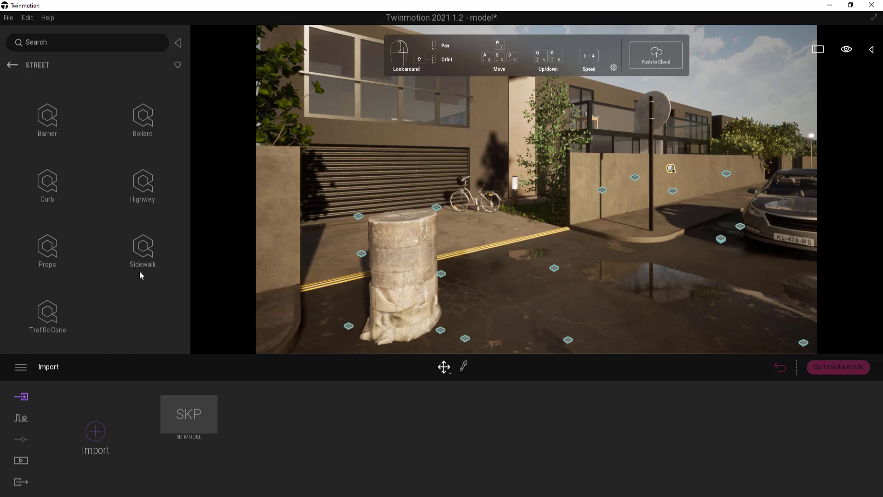
pyautogui.click(141, 247)
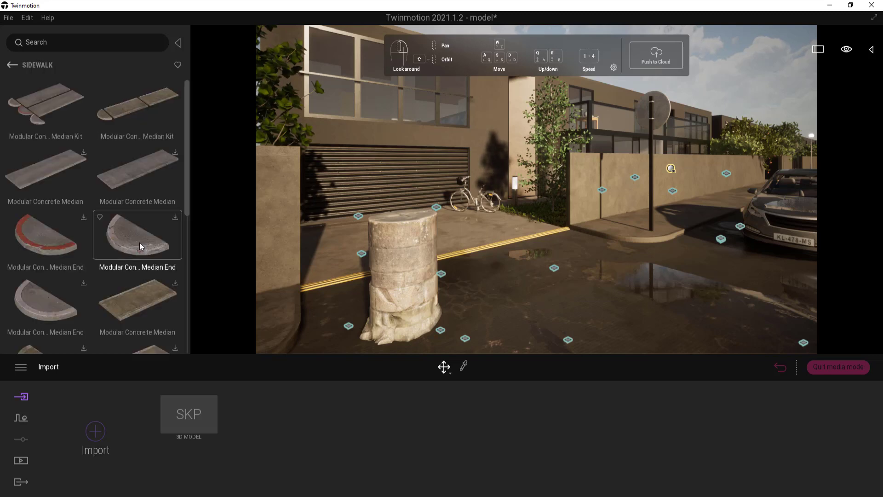
pyautogui.scroll(-3, 115, 242)
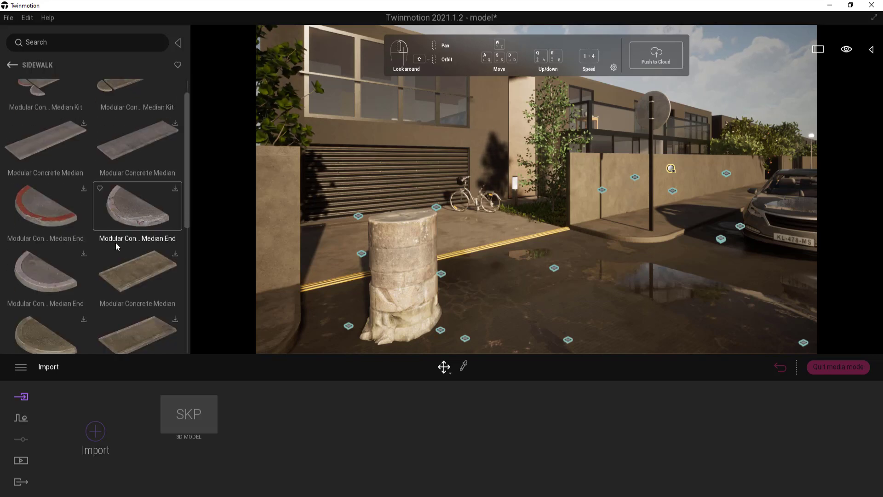
pyautogui.scroll(-5, 115, 242)
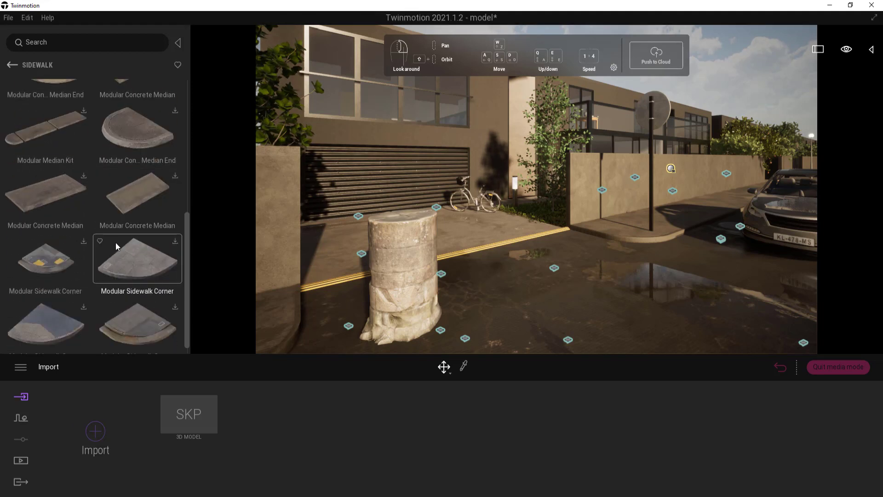
pyautogui.scroll(2, 115, 242)
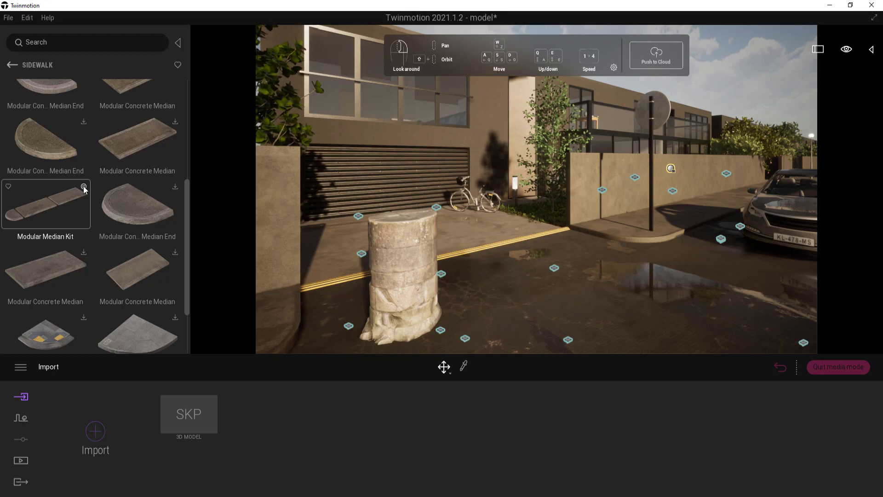
pyautogui.click(84, 186)
pyautogui.moveTo(69, 199); pyautogui.dragTo(558, 299)
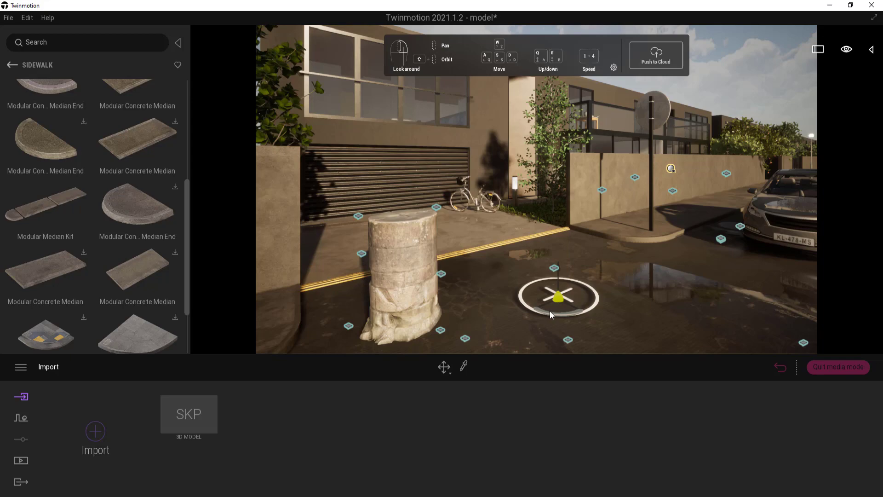
# Move the median kit across the road to the edge of the brick pavement.
pyautogui.moveTo(548, 294); pyautogui.dragTo(553, 192, button='right')
pyautogui.scroll(-3, 553, 191)
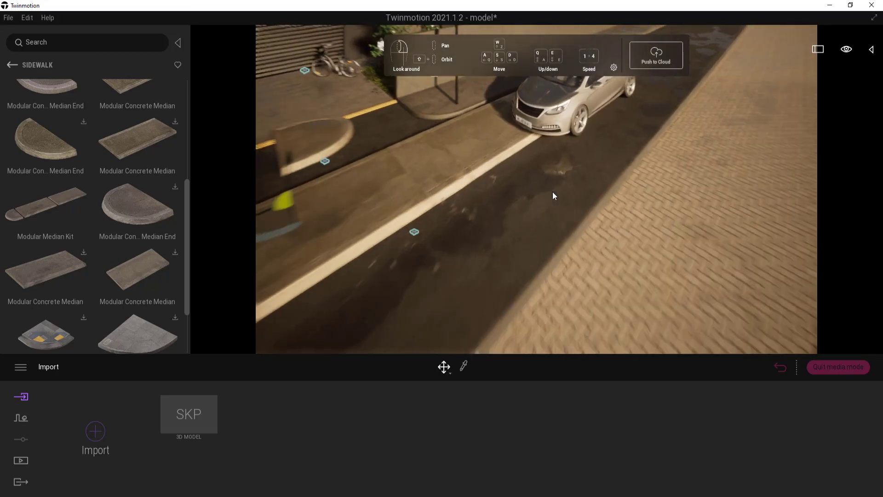
pyautogui.moveTo(366, 185); pyautogui.dragTo(579, 203)
# Move the rounded end piece to the near end of the median, rotate it 180° and align it with the straight segment.
pyautogui.click(541, 142)
pyautogui.moveTo(541, 142); pyautogui.dragTo(567, 322)
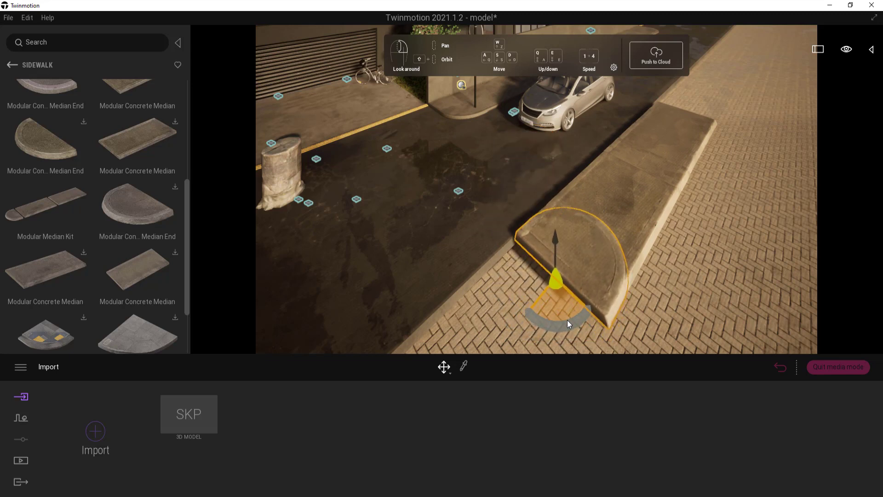
pyautogui.moveTo(562, 324)
pyautogui.write('180')
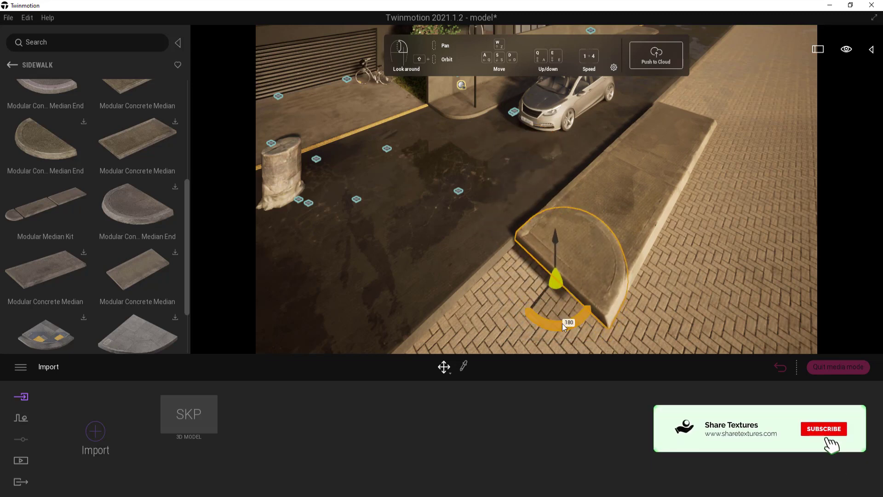
pyautogui.press('Return')
pyautogui.moveTo(557, 307); pyautogui.dragTo(564, 297)
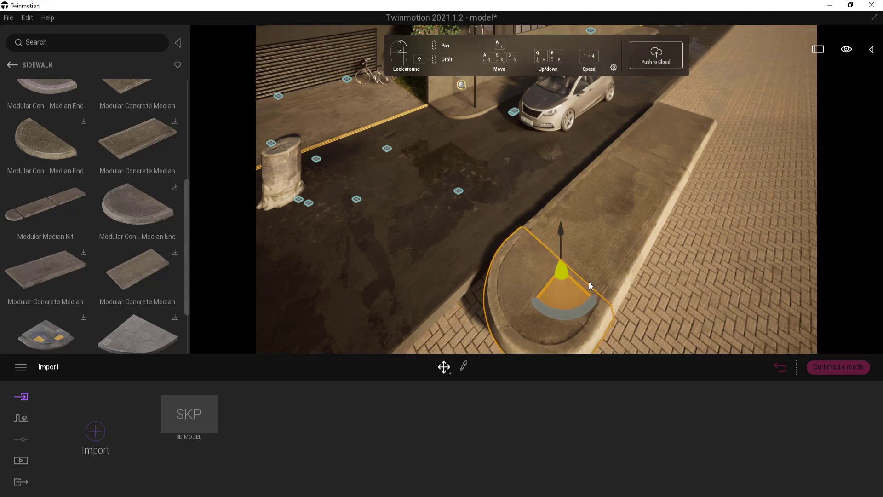
# Copy the last straight median segment along the pavement edge as a row of instances spaced 4.0 m apart.
pyautogui.press('d')
pyautogui.moveTo(641, 230); pyautogui.dragTo(622, 158, button='right')
pyautogui.press('w')
pyautogui.moveTo(624, 166); pyautogui.dragTo(611, 225, button='middle')
pyautogui.scroll(-2, 593, 206)
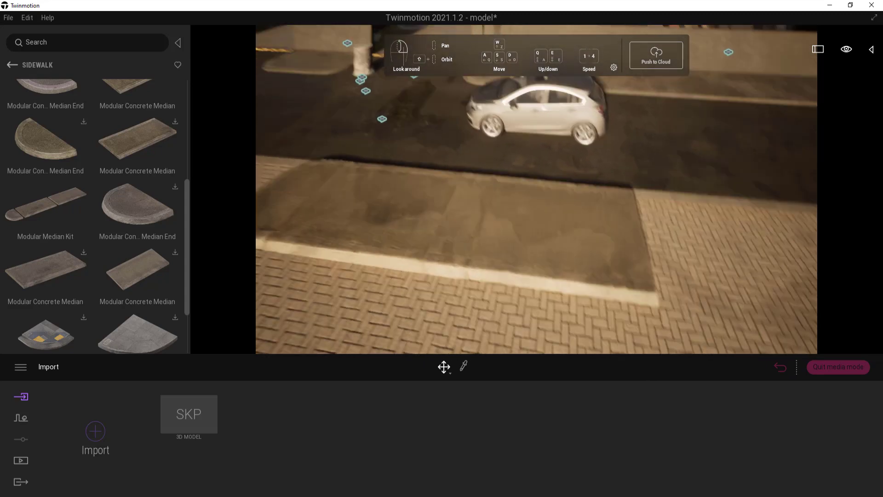
pyautogui.click(566, 234)
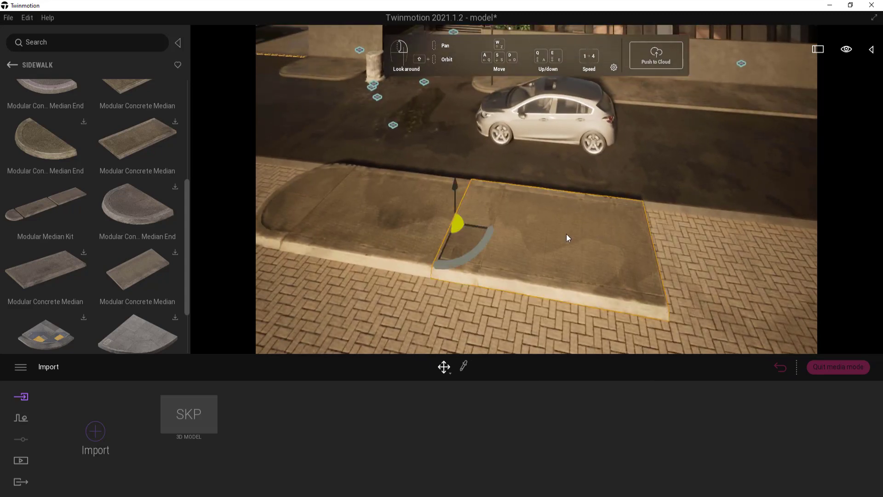
pyautogui.moveTo(475, 227); pyautogui.dragTo(679, 268)
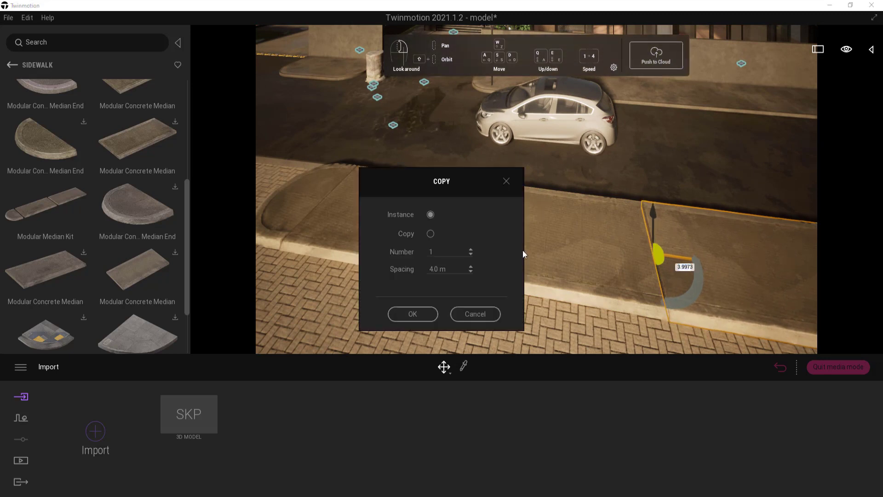
pyautogui.click(444, 251)
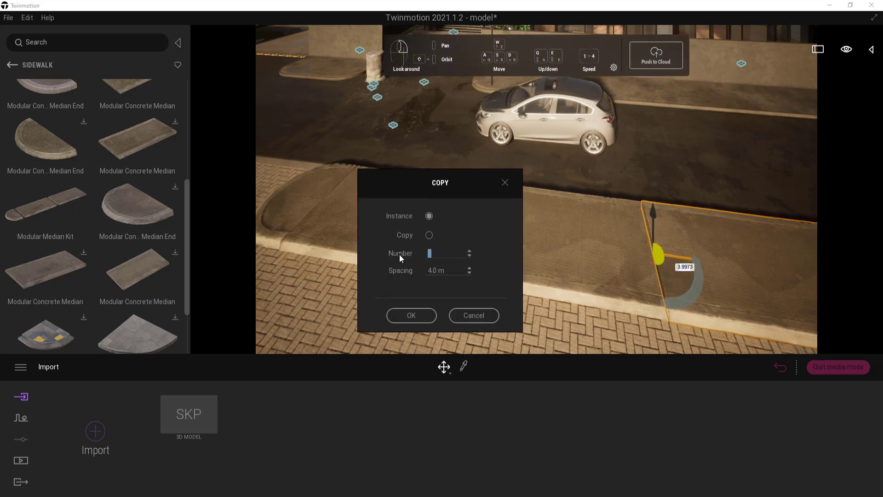
pyautogui.write('5')
pyautogui.click(424, 315)
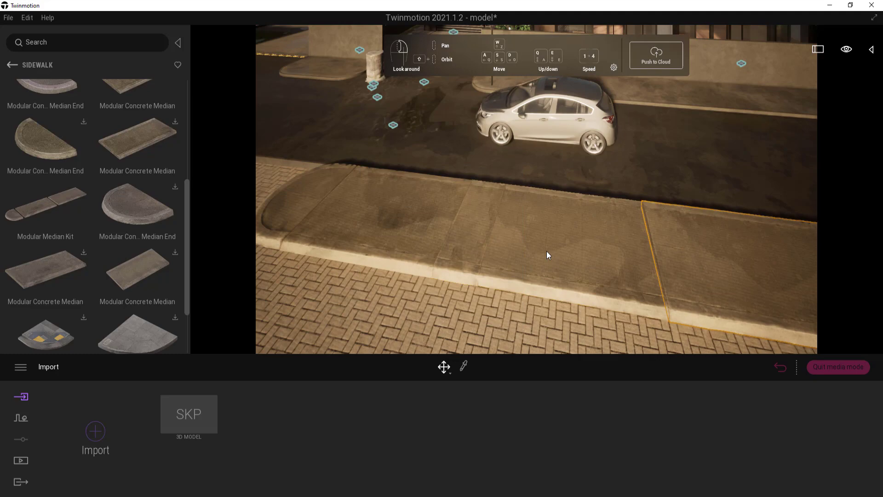
# Copy the rounded end piece as one instance to the far end of the median, about 19.55 m away.
pyautogui.moveTo(546, 251)
pyautogui.mouseDown(button='right')
pyautogui.moveTo(644, 248)
pyautogui.moveTo(672, 216)
pyautogui.moveTo(616, 244)
pyautogui.moveTo(553, 255)
pyautogui.mouseUp(button='right')
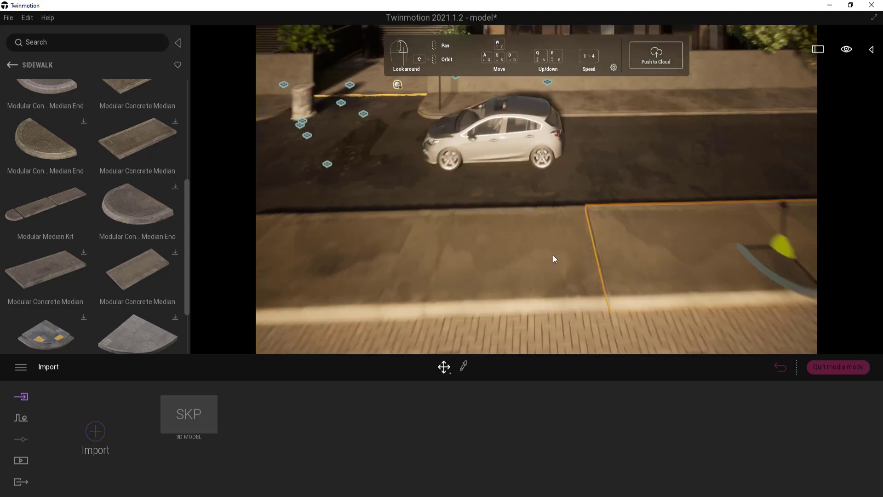
pyautogui.press('s')
pyautogui.press('d')
pyautogui.moveTo(686, 234); pyautogui.dragTo(558, 241, button='right')
pyautogui.press('s')
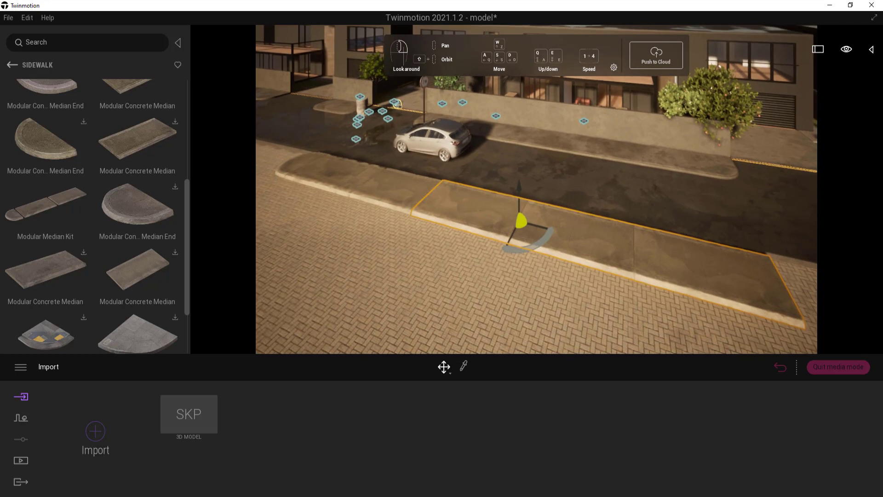
pyautogui.click(291, 165)
pyautogui.keyDown('shift'); pyautogui.moveTo(317, 169); pyautogui.dragTo(845, 314); pyautogui.keyUp('shift')
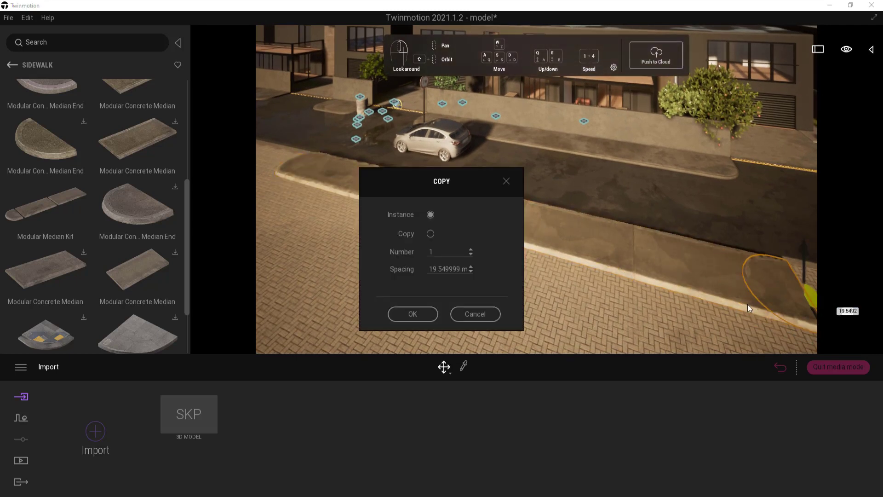
pyautogui.click(423, 318)
# Rotate the copied end piece half a turn so it faces outward and move it flush against the last straight segment.
pyautogui.moveTo(427, 313); pyautogui.dragTo(677, 218, button='right')
pyautogui.scroll(1, 696, 199)
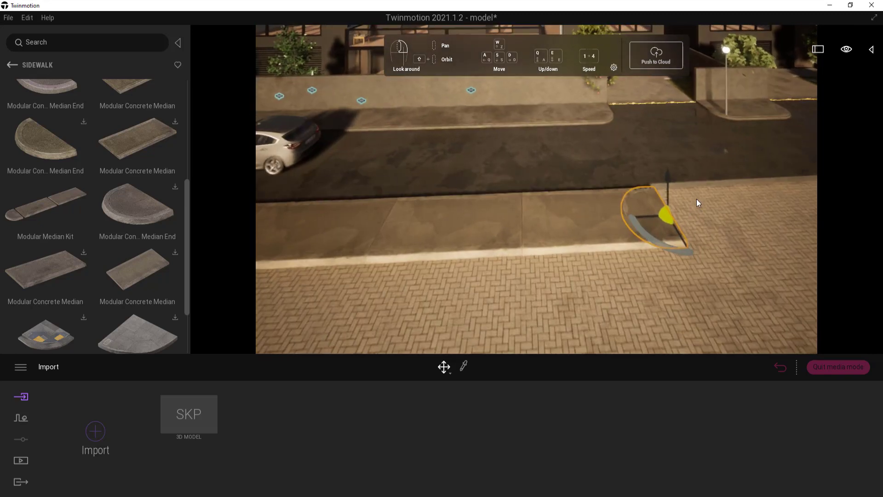
pyautogui.click(670, 252)
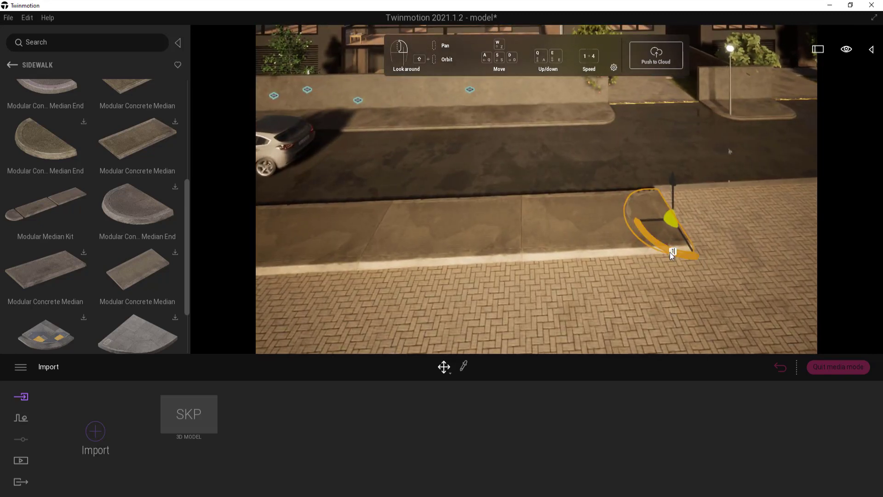
pyautogui.moveTo(670, 252); pyautogui.dragTo(669, 252)
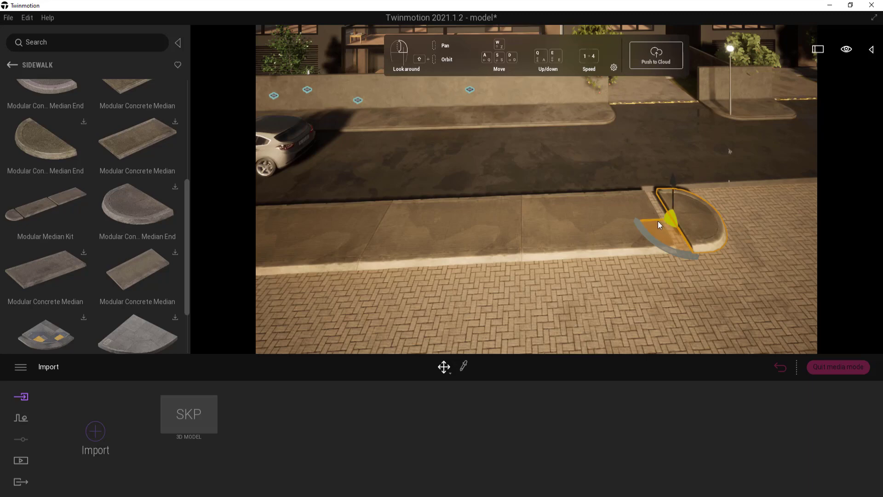
pyautogui.moveTo(653, 219); pyautogui.dragTo(616, 229)
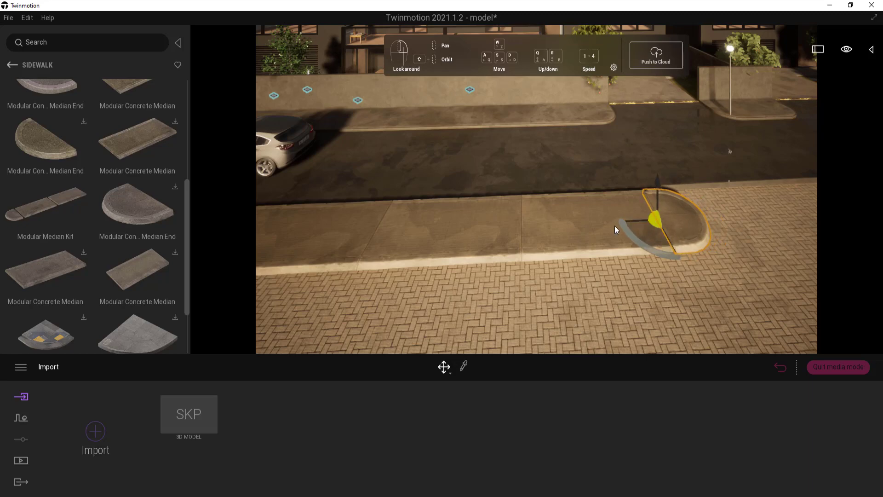
# Pick the Modular Median Kit material from the median and darken its colour to grey 7C7C7C.
pyautogui.moveTo(615, 226); pyautogui.dragTo(463, 177, button='right')
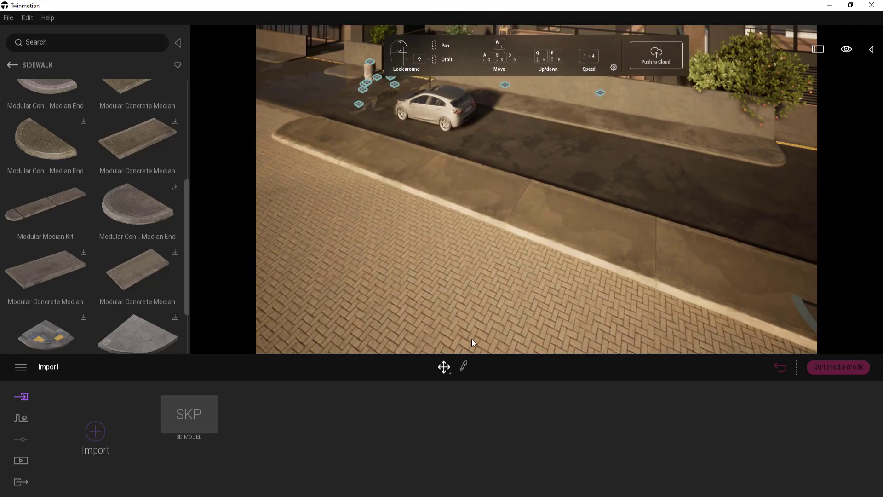
pyautogui.click(483, 192)
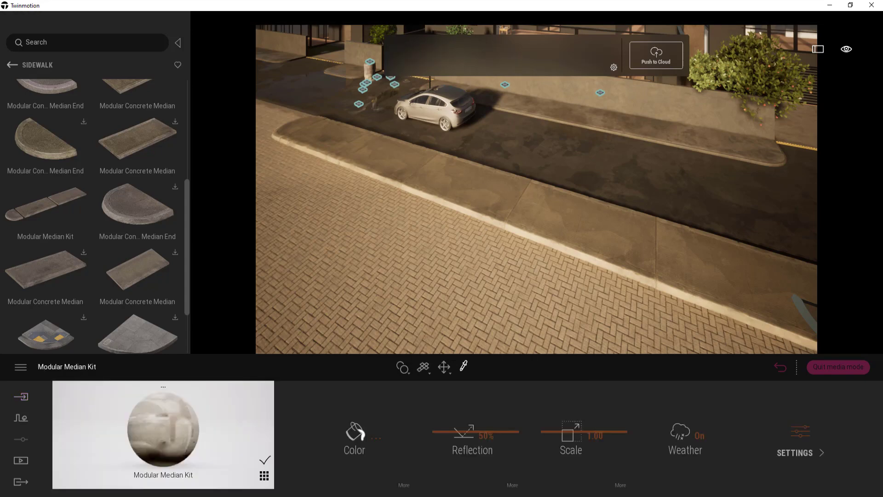
pyautogui.click(375, 438)
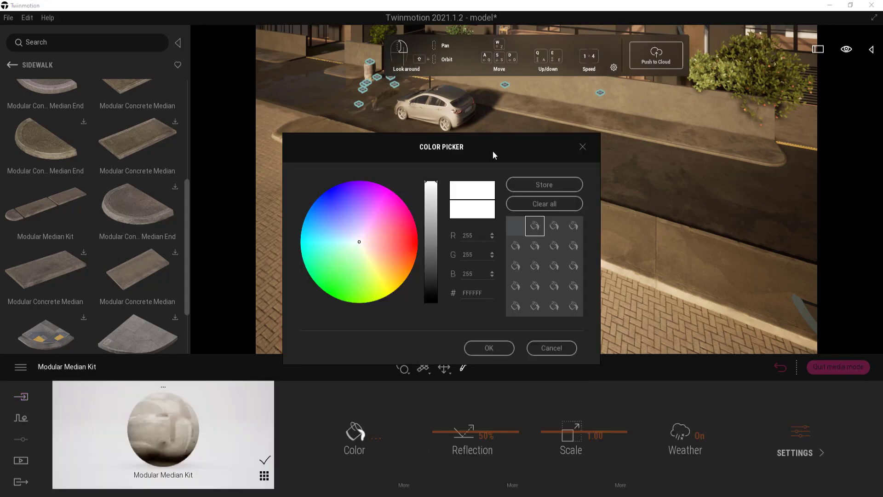
pyautogui.moveTo(494, 155); pyautogui.dragTo(226, 153)
pyautogui.moveTo(182, 185); pyautogui.dragTo(175, 224)
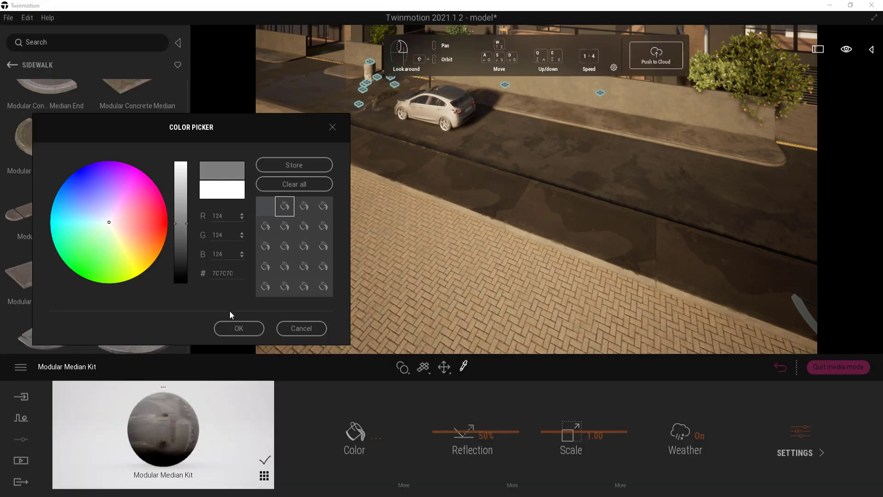
pyautogui.click(233, 328)
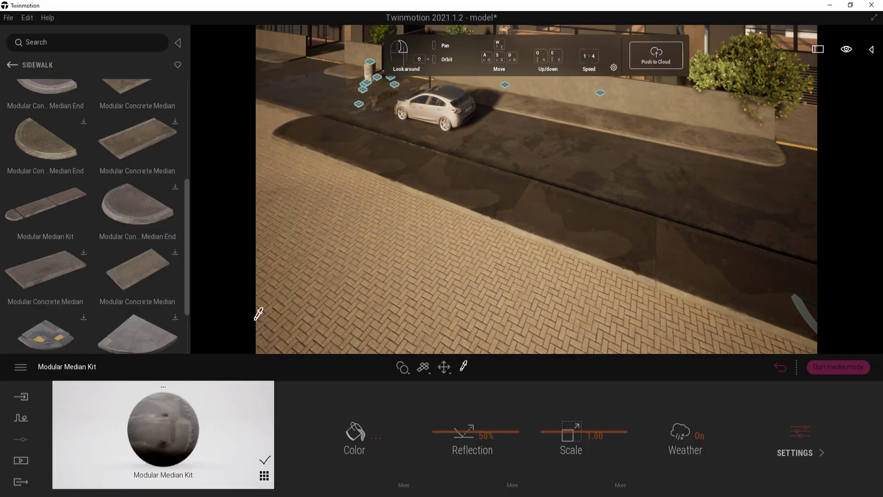
# Raise the Grunge of the Modular Median Kit material to 53%.
pyautogui.click(405, 485)
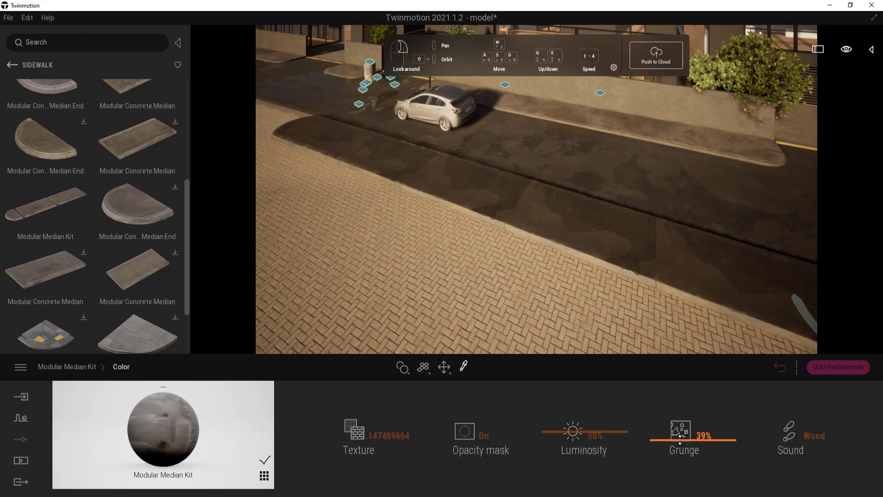
pyautogui.moveTo(680, 439); pyautogui.dragTo(696, 440)
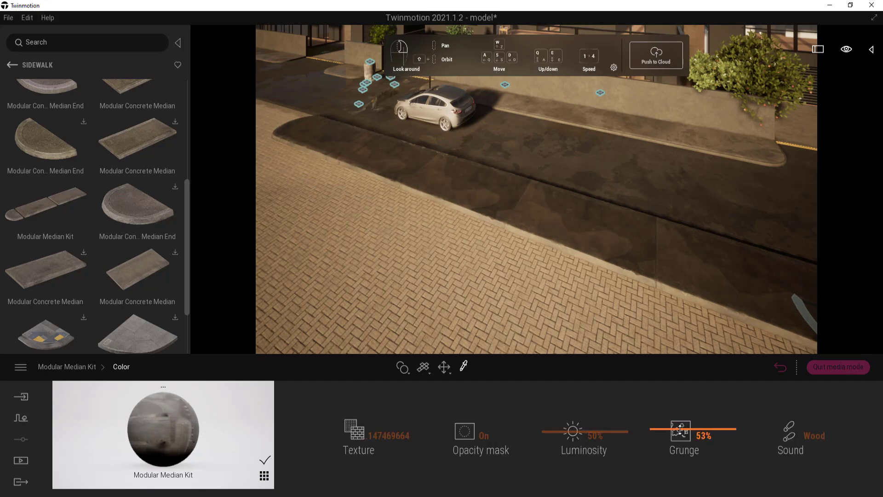
pyautogui.click(84, 366)
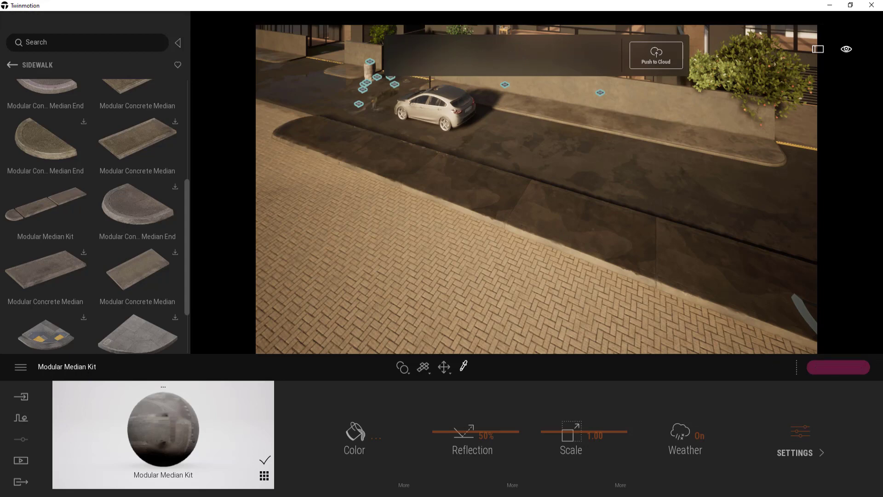
# Open the Damaged category of the Quixel Megascans concrete surfaces.
pyautogui.scroll(3, 552, 246)
pyautogui.moveTo(532, 264); pyautogui.dragTo(570, 258, button='right')
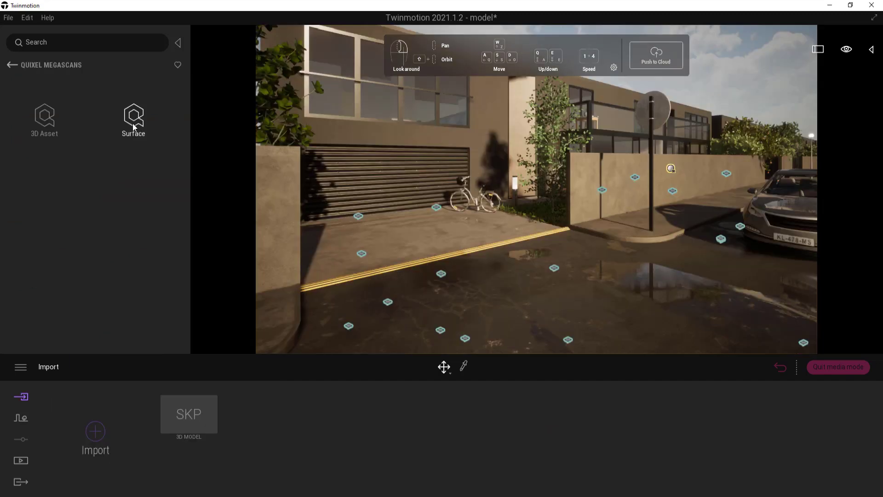
pyautogui.click(134, 123)
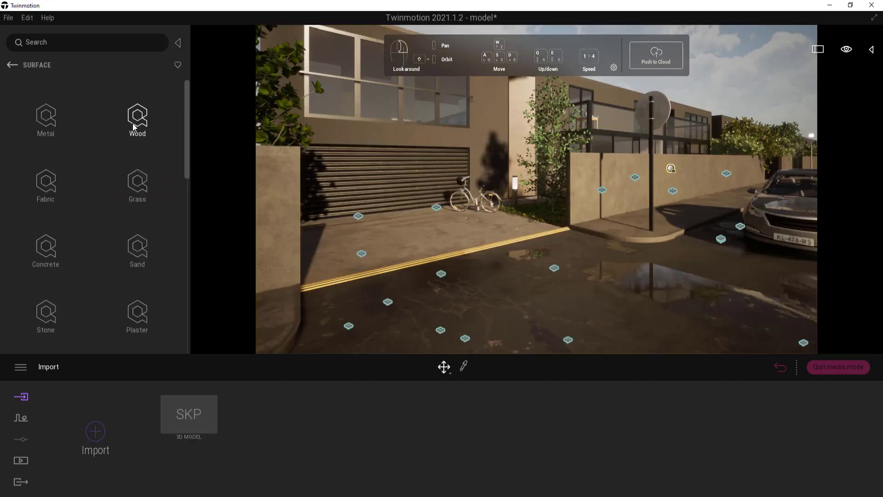
pyautogui.scroll(-1, 97, 171)
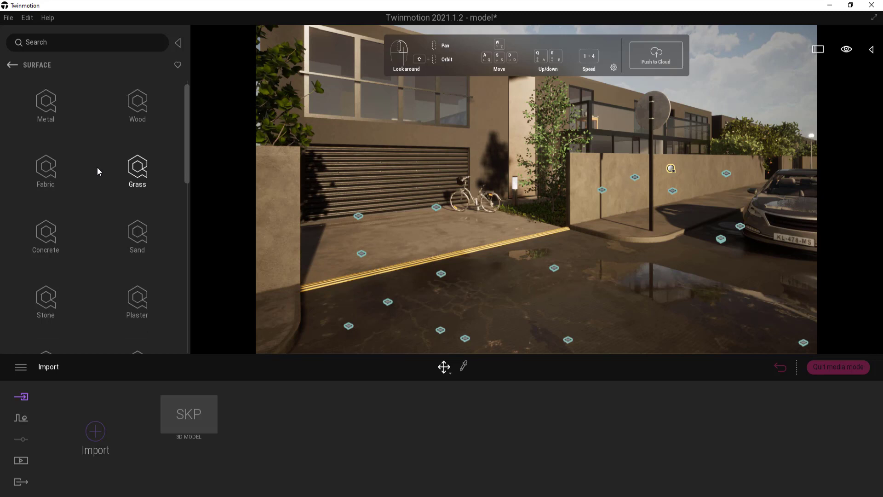
pyautogui.scroll(-1, 98, 171)
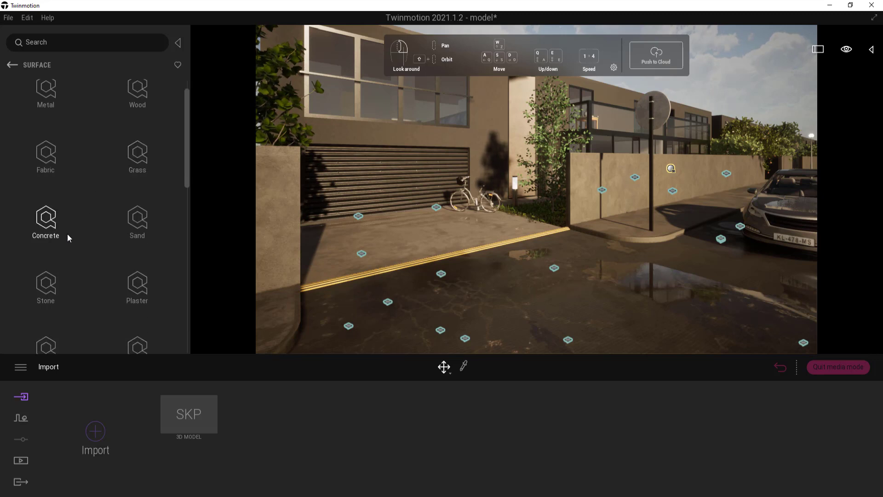
pyautogui.click(44, 229)
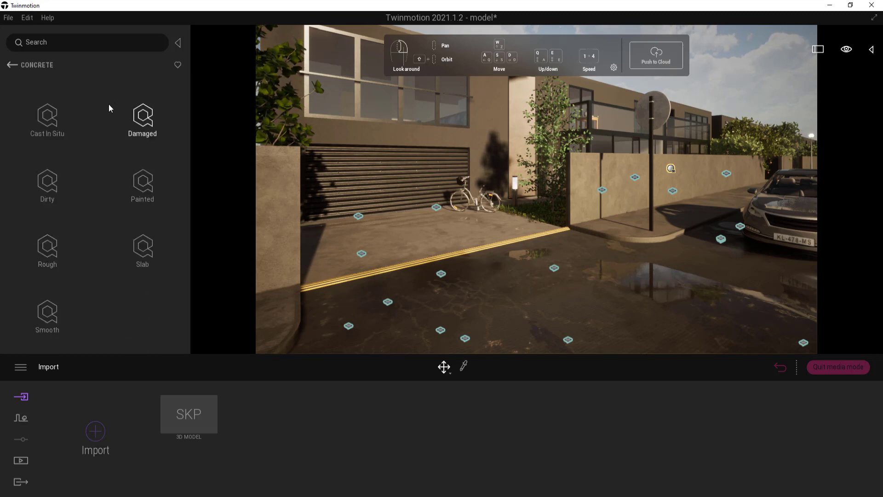
pyautogui.click(135, 122)
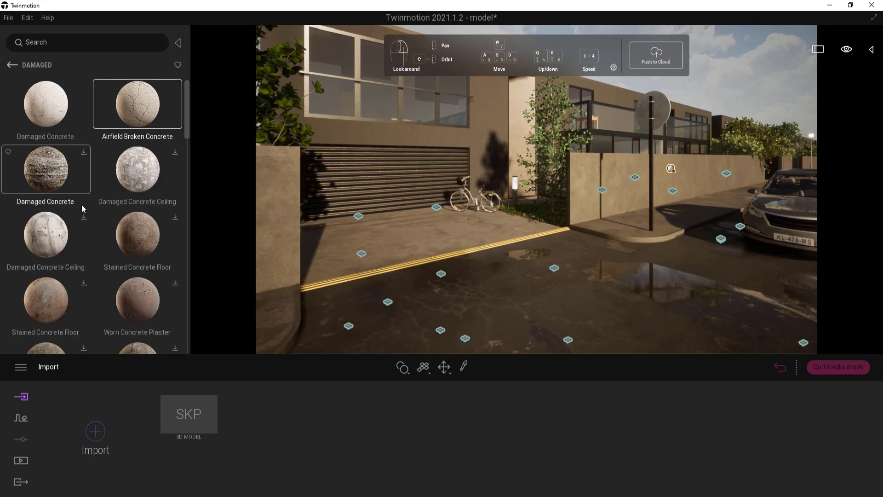
# Browse the damaged concrete materials and examine the low wall and rounded pavement in front of it.
pyautogui.scroll(-2, 83, 242)
pyautogui.scroll(-5, 83, 243)
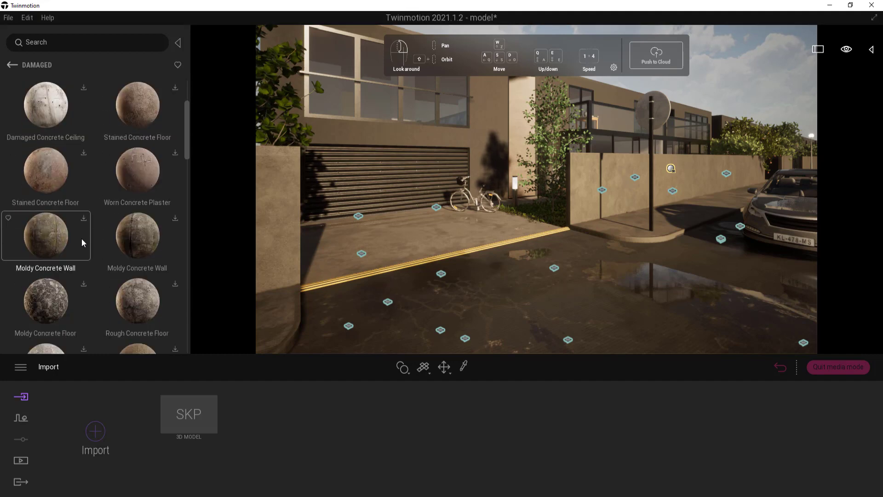
pyautogui.scroll(-2, 83, 242)
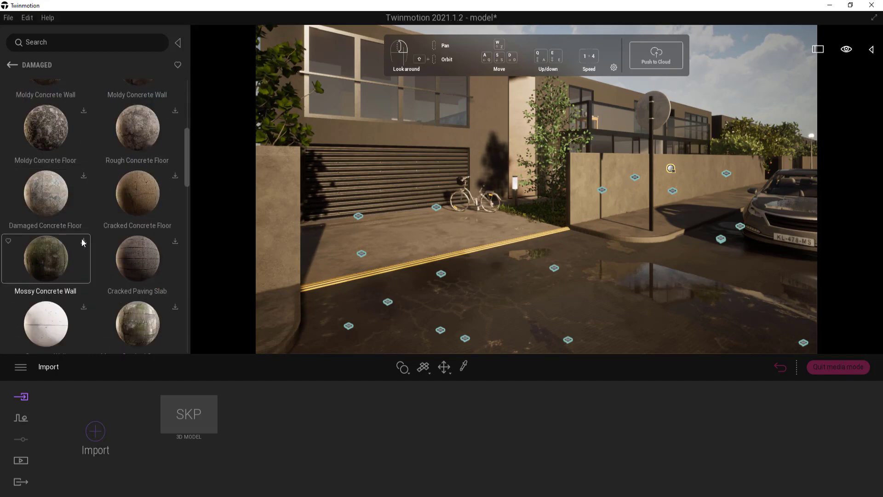
pyautogui.scroll(-1, 83, 243)
pyautogui.scroll(-2, 82, 240)
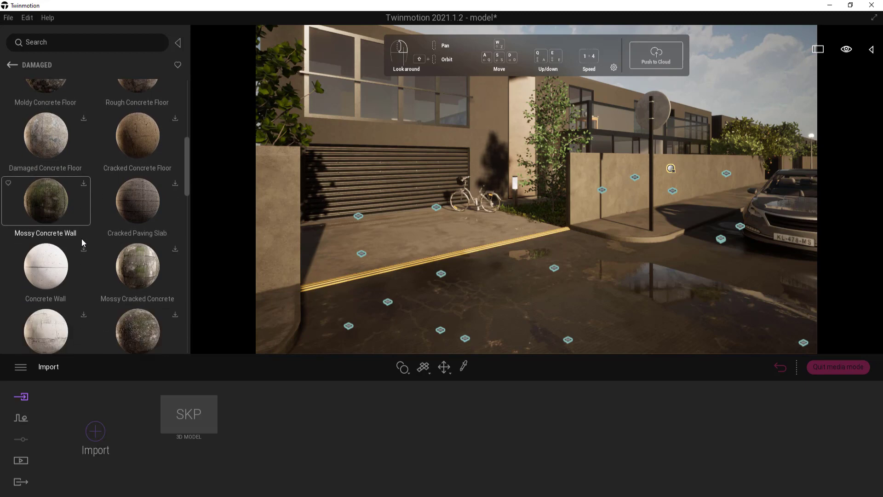
pyautogui.scroll(-3, 83, 241)
pyautogui.scroll(-2, 83, 238)
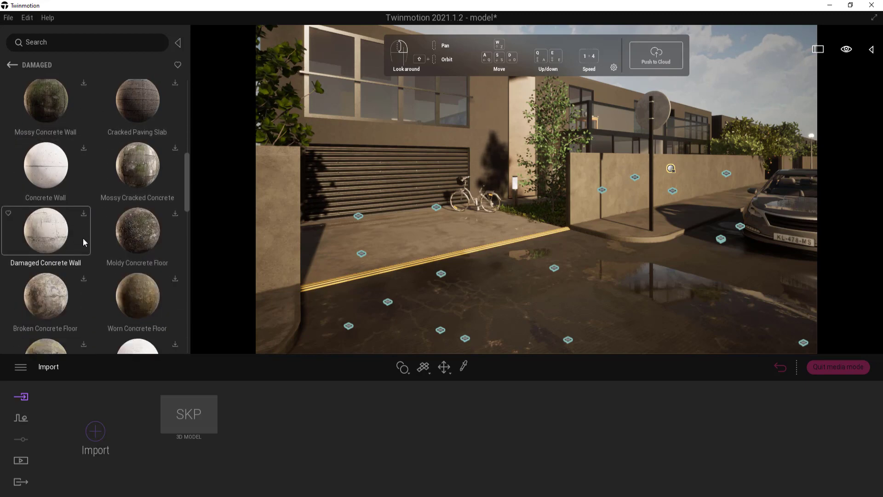
pyautogui.moveTo(372, 250); pyautogui.dragTo(377, 248, button='right')
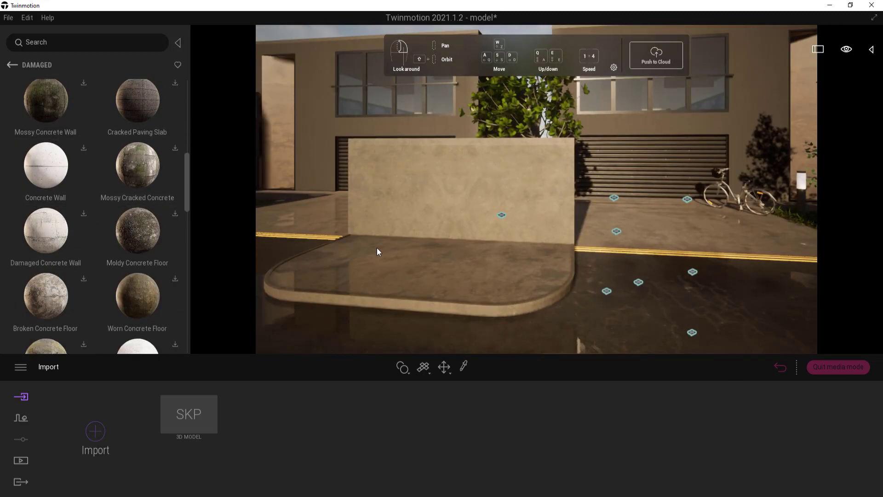
pyautogui.scroll(3, 458, 227)
pyautogui.scroll(2, 457, 218)
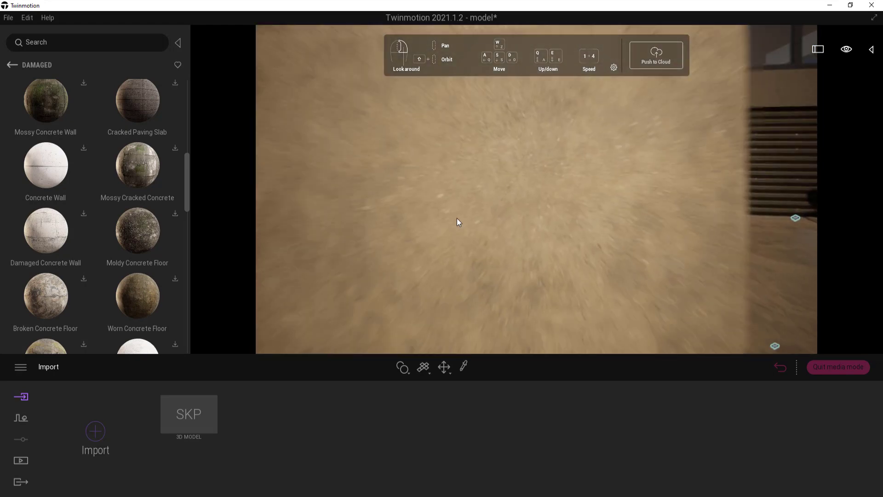
pyautogui.scroll(-3, 457, 218)
pyautogui.moveTo(456, 218); pyautogui.dragTo(455, 221, button='right')
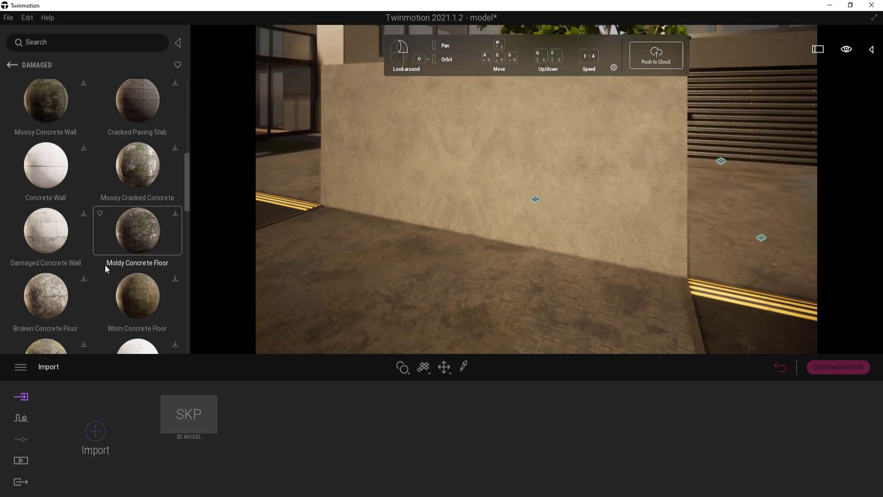
# Find the Bunker Concrete material among the damaged concretes and apply it to the rounded pavement in front of the wall.
pyautogui.scroll(-2, 105, 269)
pyautogui.scroll(-2, 101, 269)
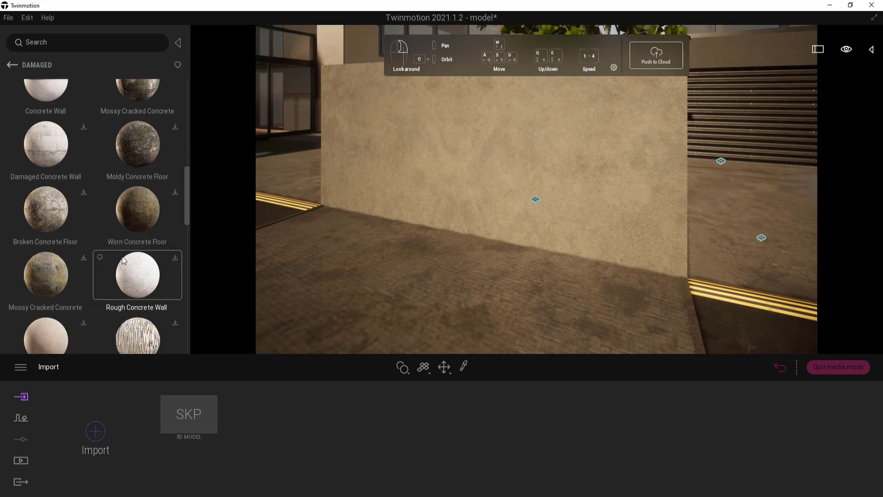
pyautogui.scroll(-1, 122, 259)
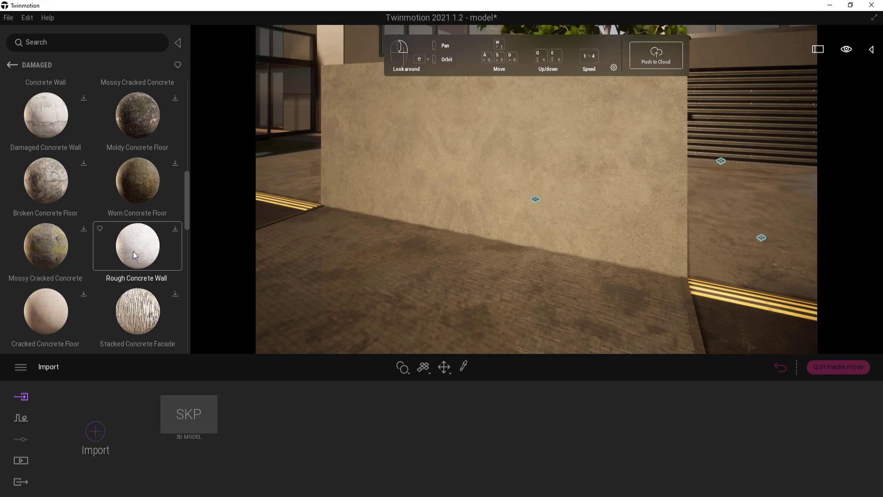
pyautogui.scroll(-1, 133, 253)
pyautogui.scroll(-3, 132, 255)
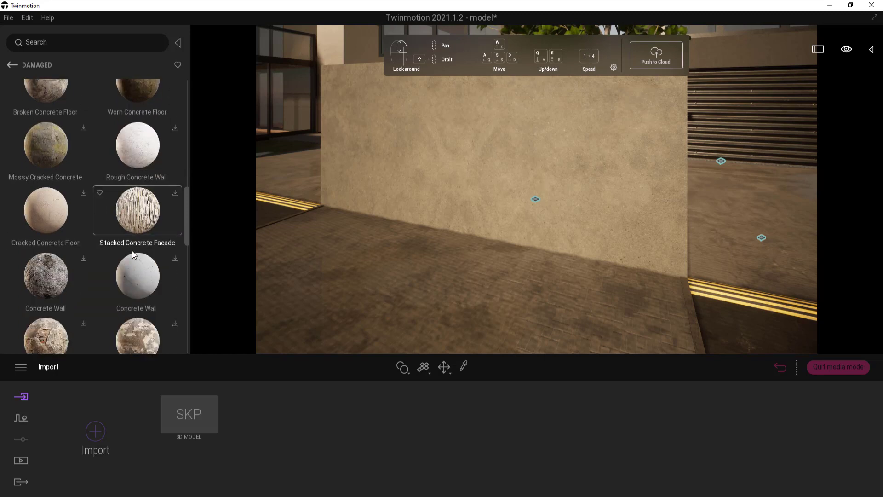
pyautogui.scroll(-1, 132, 254)
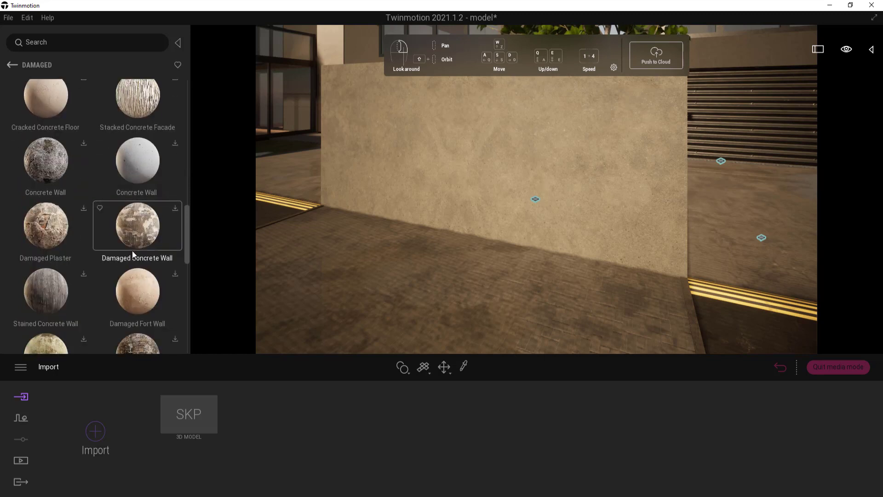
pyautogui.scroll(-1, 132, 254)
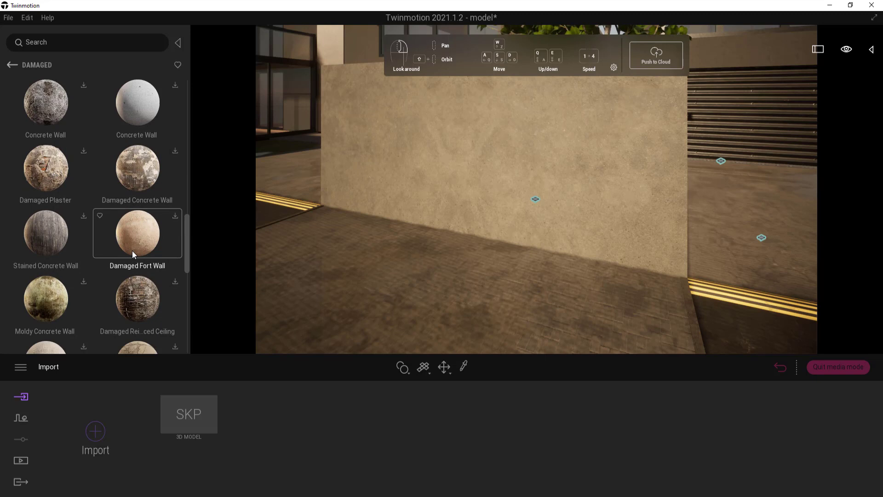
pyautogui.scroll(-2, 132, 252)
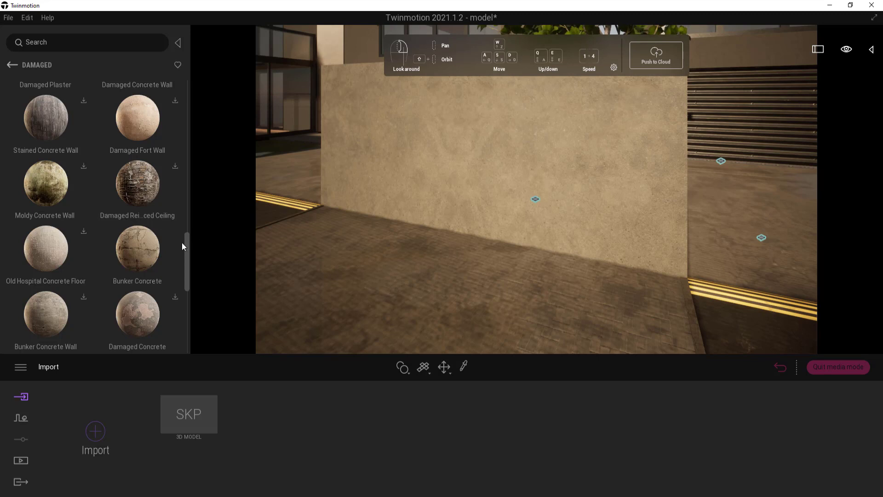
pyautogui.moveTo(138, 248); pyautogui.dragTo(382, 298)
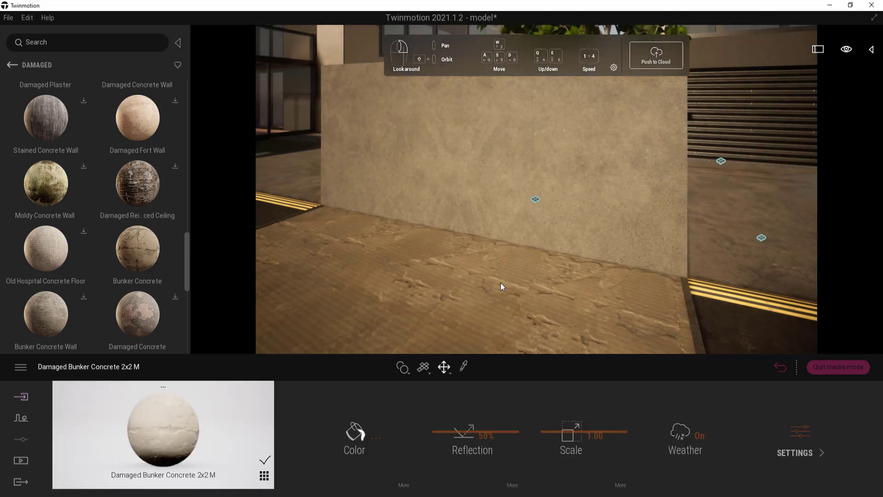
pyautogui.moveTo(500, 282)
pyautogui.mouseDown(button='right')
pyautogui.moveTo(446, 324)
pyautogui.moveTo(496, 283)
pyautogui.mouseUp(button='right')
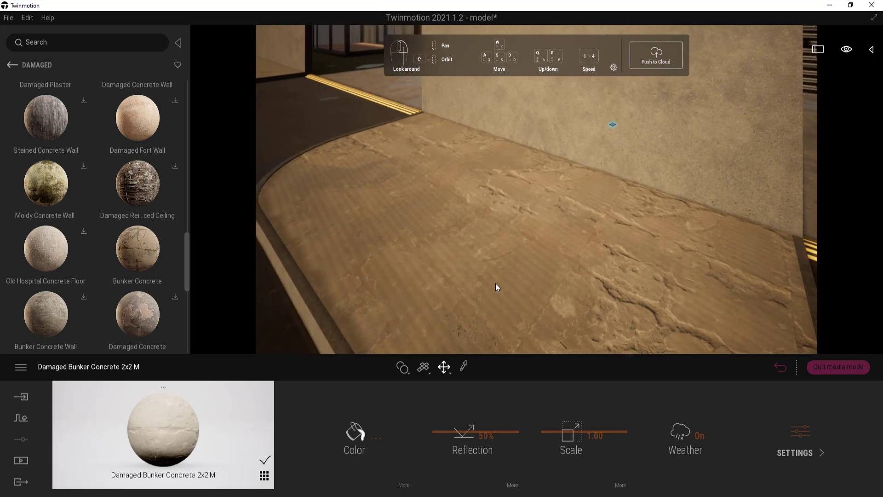
# Darken the colour of the pavement's Damaged Bunker Concrete 2x2 M material to grey 777777.
pyautogui.click(376, 439)
pyautogui.moveTo(393, 143); pyautogui.dragTo(146, 138)
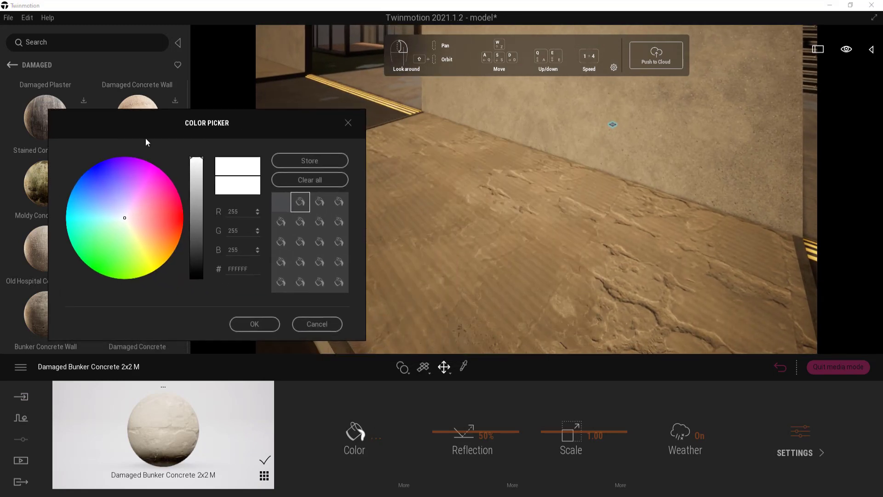
pyautogui.moveTo(191, 193); pyautogui.dragTo(192, 220)
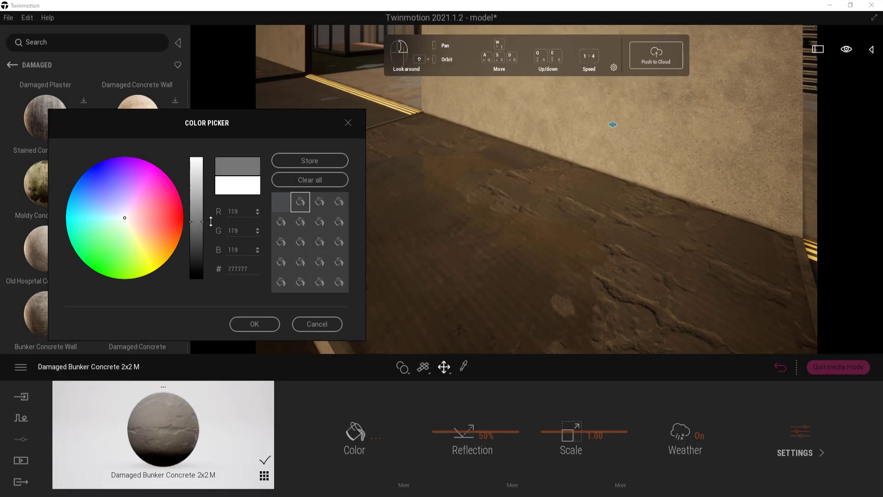
pyautogui.click(254, 324)
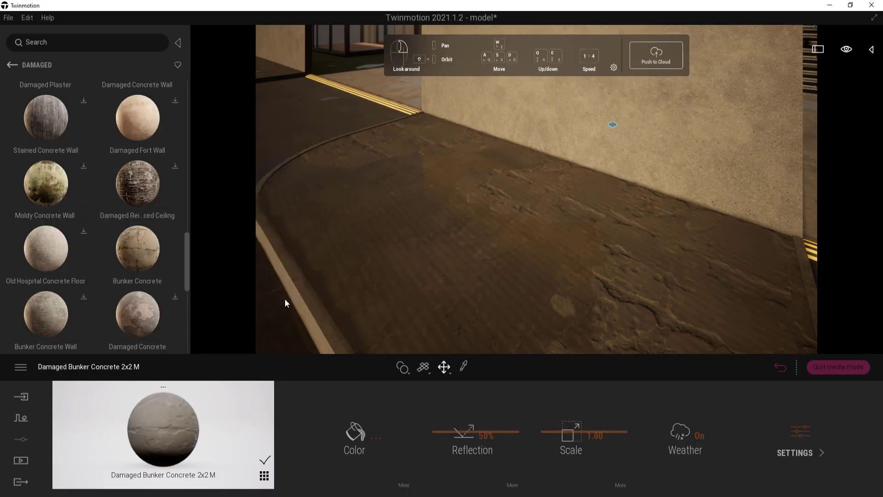
# Set the Grunge of the pavement's Damaged Bunker Concrete 2x2 M material to 47%.
pyautogui.click(405, 486)
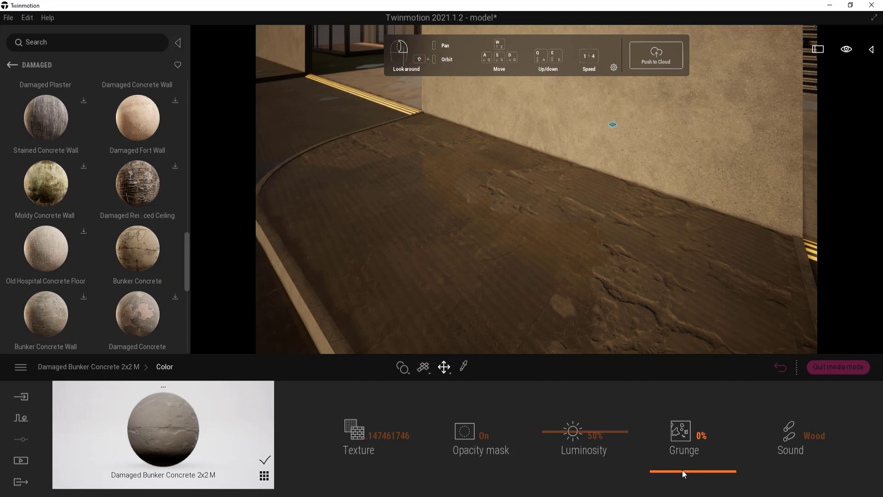
pyautogui.moveTo(684, 474); pyautogui.dragTo(680, 433)
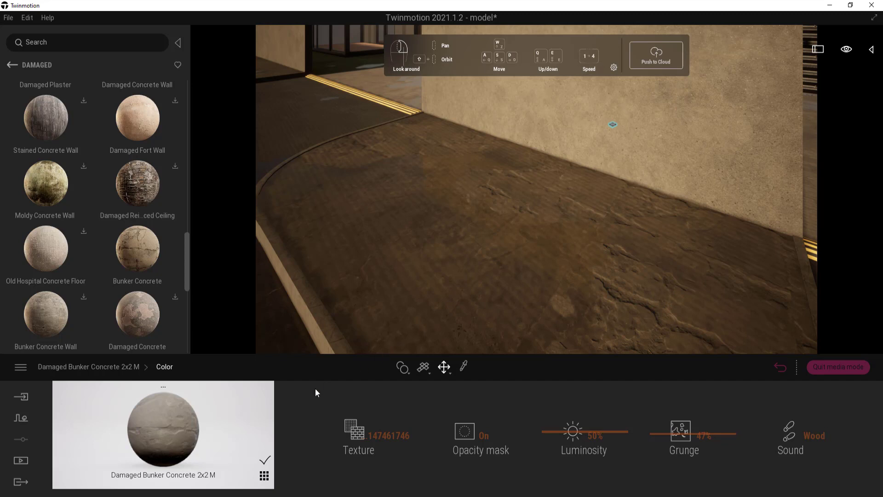
pyautogui.click(104, 369)
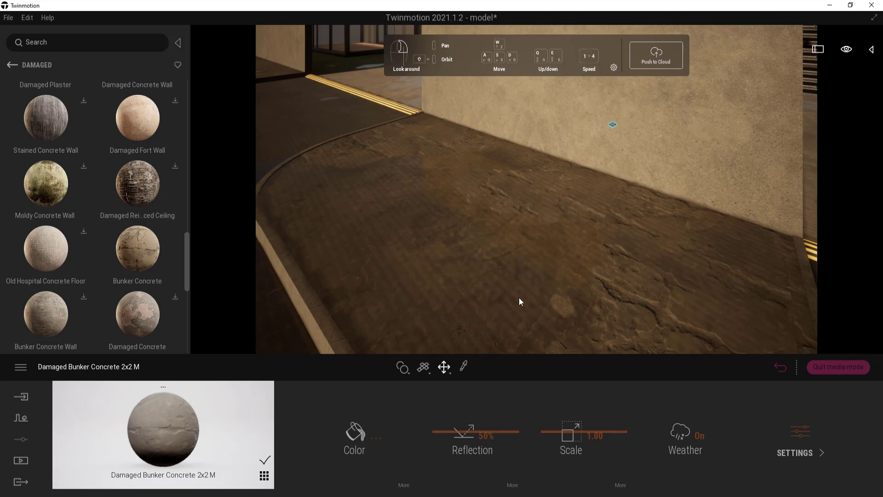
# Apply the Airfield Broken Concrete material to the low wall behind the rounded pavement.
pyautogui.moveTo(555, 294); pyautogui.dragTo(554, 264, button='right')
pyautogui.scroll(3, 572, 219)
pyautogui.scroll(-1, 570, 215)
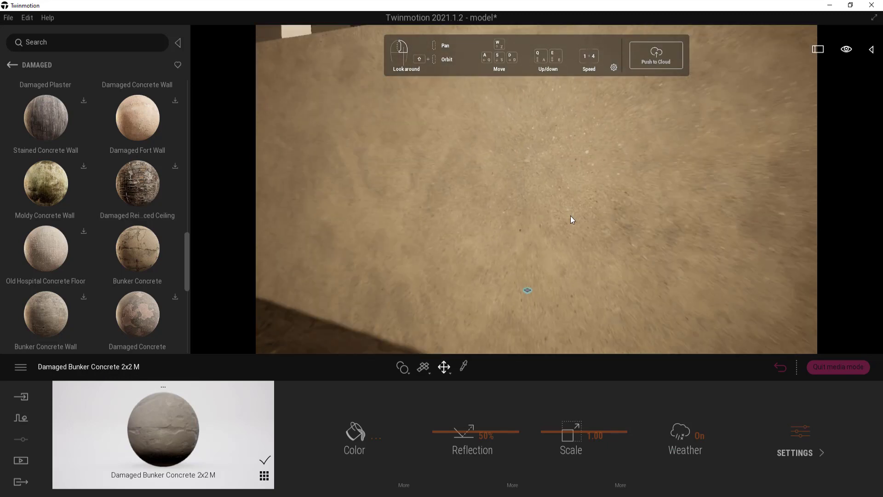
pyautogui.moveTo(571, 216); pyautogui.dragTo(494, 216, button='right')
pyautogui.moveTo(562, 217); pyautogui.dragTo(601, 217, button='right')
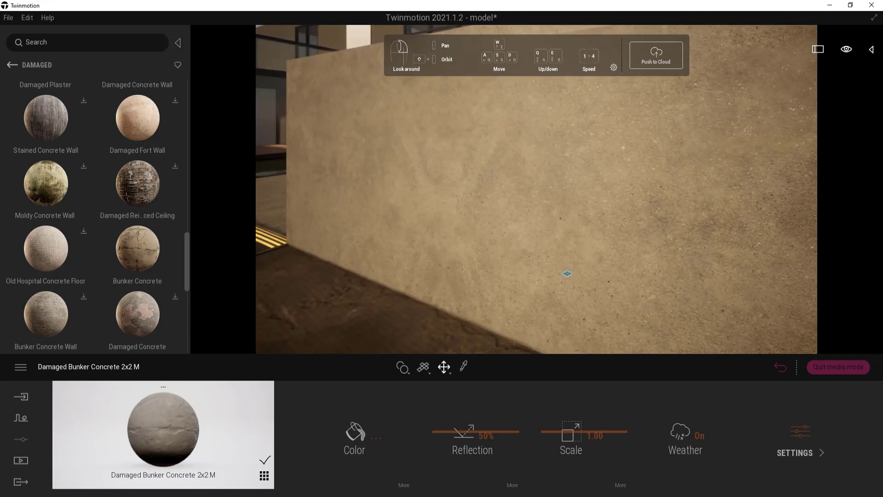
pyautogui.moveTo(186, 244); pyautogui.dragTo(192, 83)
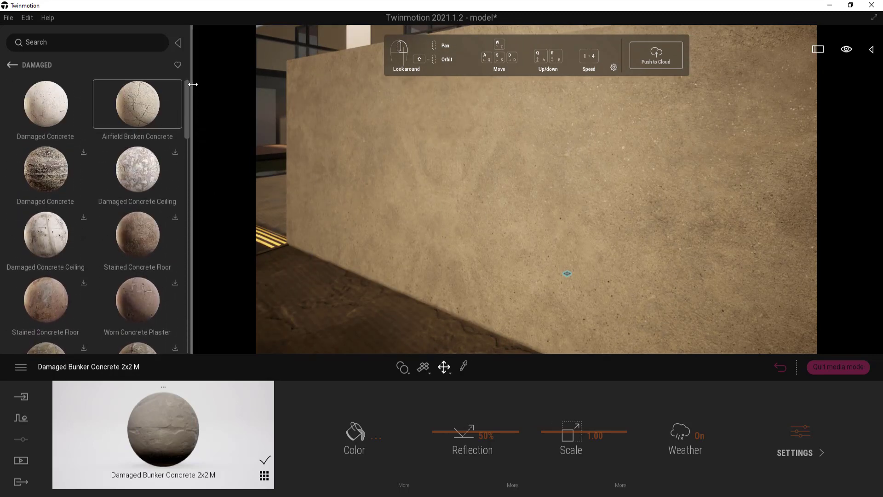
pyautogui.moveTo(146, 115); pyautogui.dragTo(272, 144)
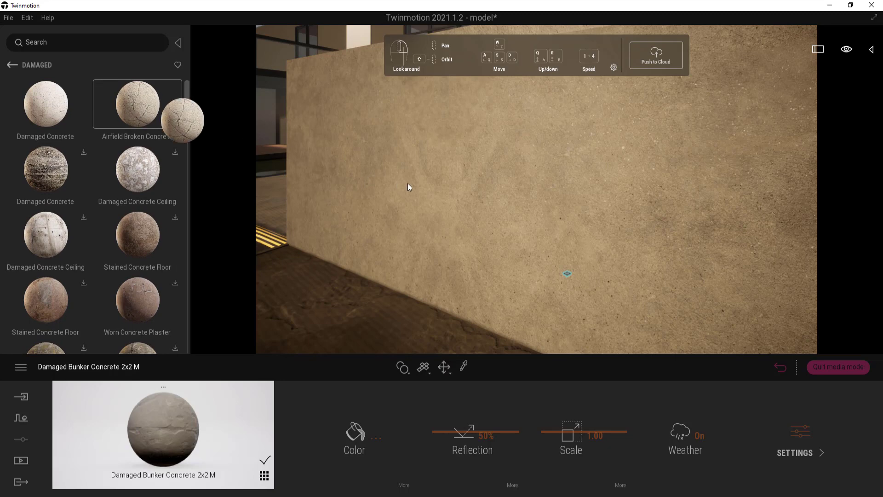
pyautogui.moveTo(407, 183); pyautogui.dragTo(410, 184)
pyautogui.moveTo(446, 217); pyautogui.dragTo(457, 219)
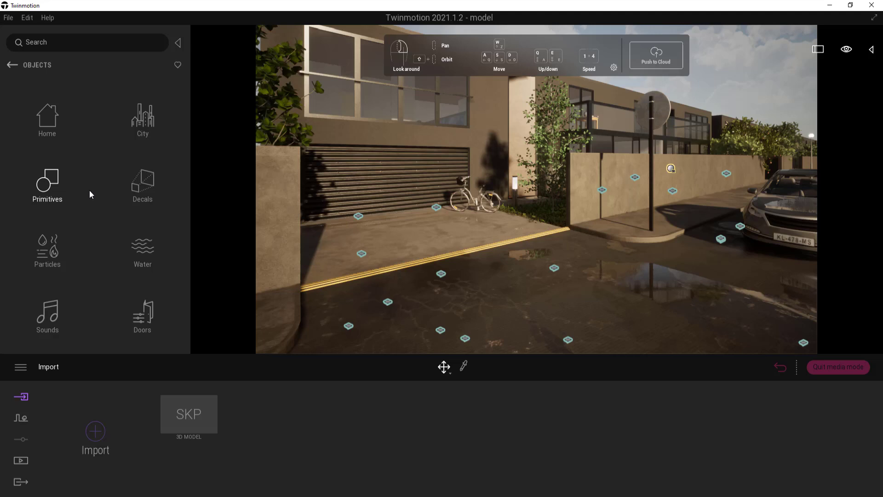
# Look through the decal library from the road markings and manholes to the puddles and stains.
pyautogui.click(142, 186)
pyautogui.scroll(-5, 136, 197)
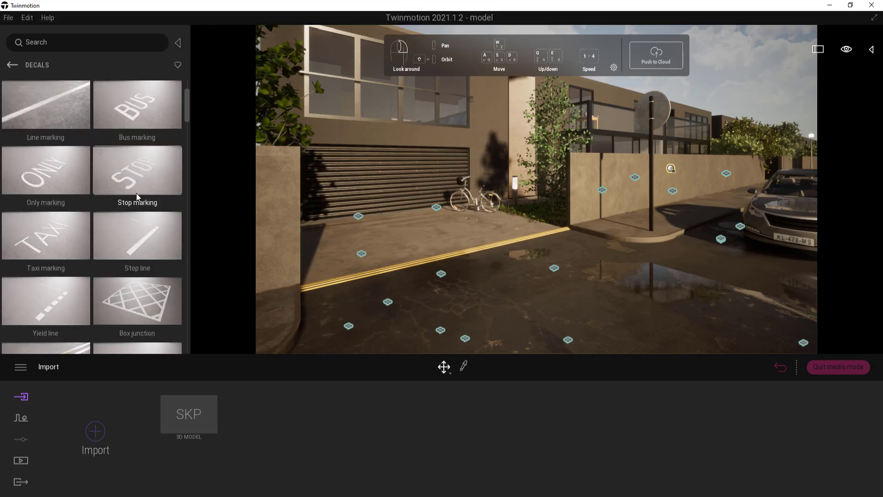
pyautogui.scroll(-5, 137, 196)
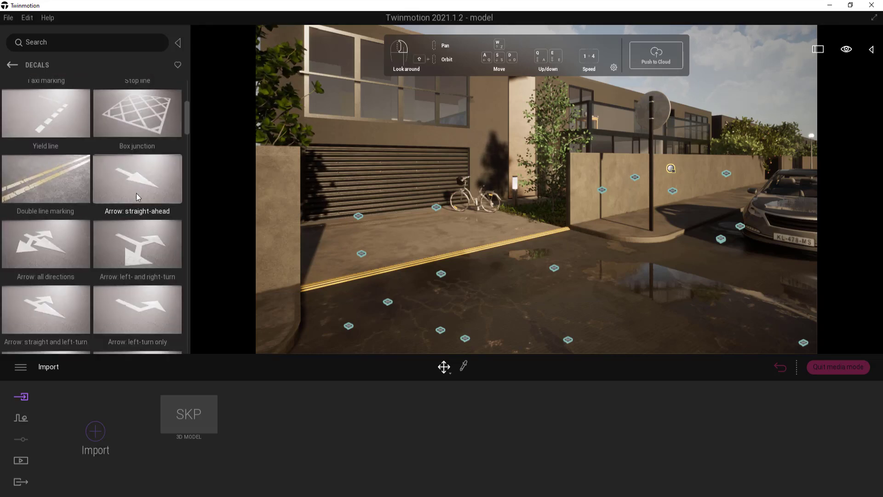
pyautogui.scroll(-3, 137, 197)
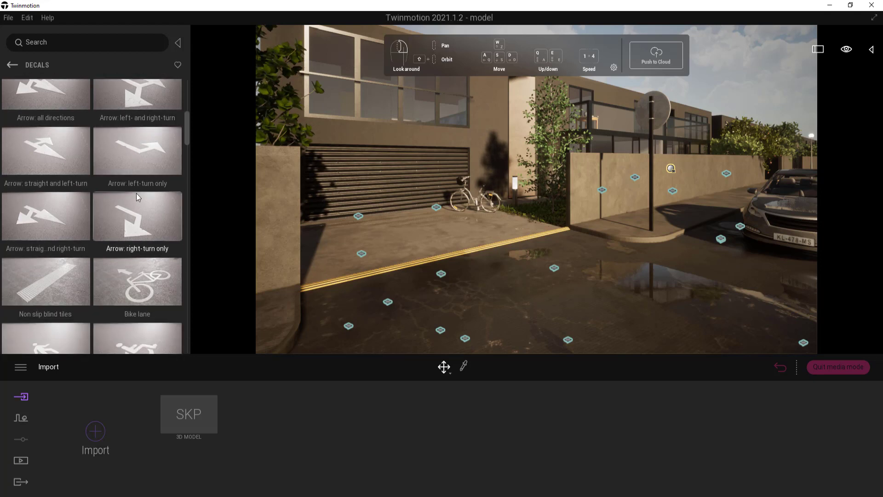
pyautogui.scroll(-5, 137, 196)
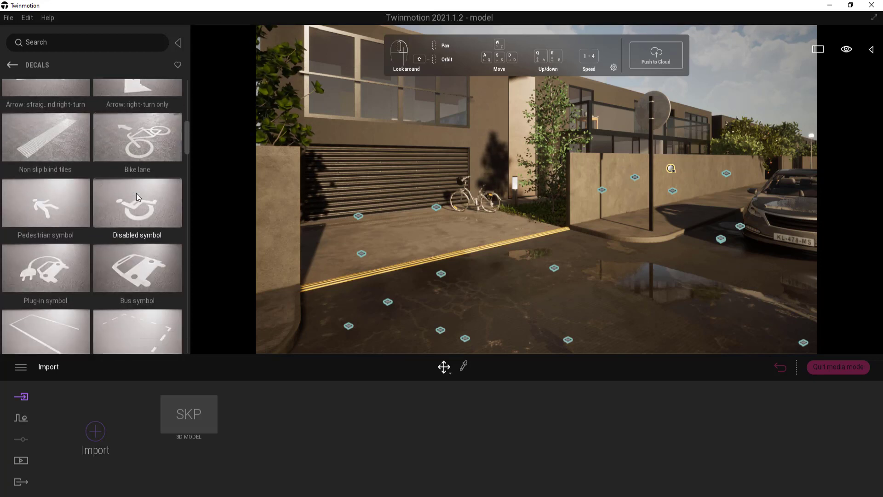
pyautogui.scroll(-6, 137, 196)
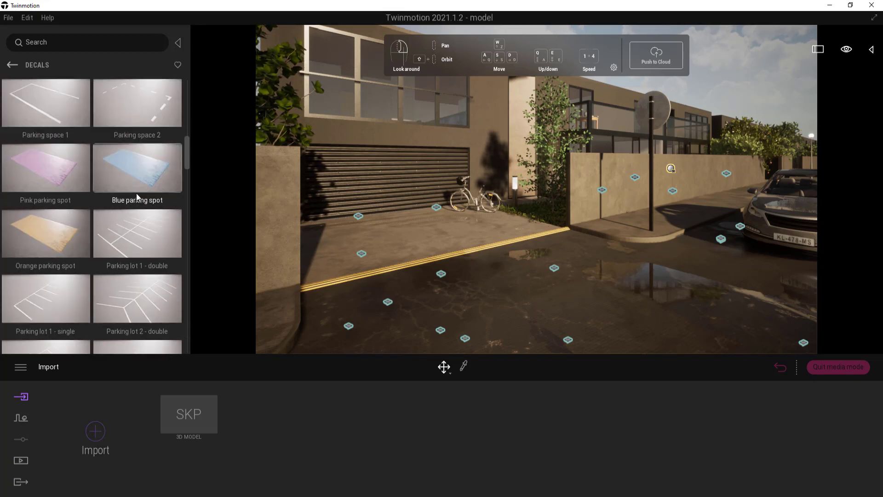
pyautogui.scroll(-6, 137, 196)
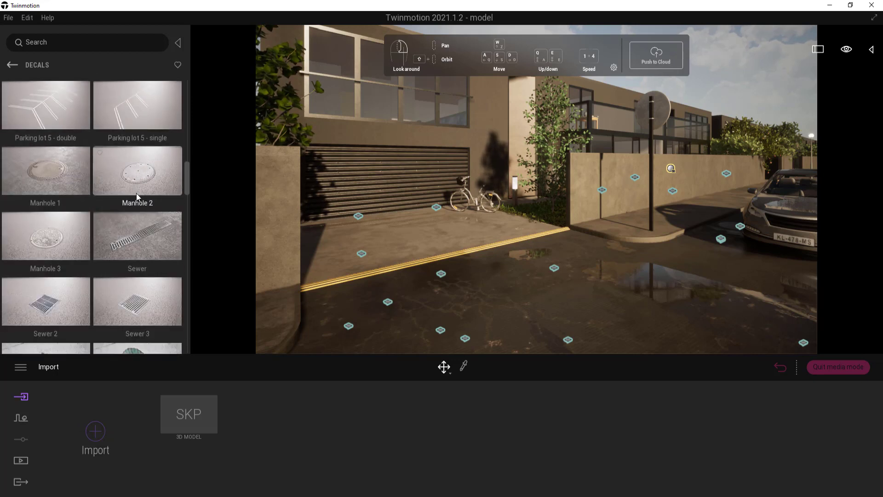
pyautogui.scroll(-1, 136, 196)
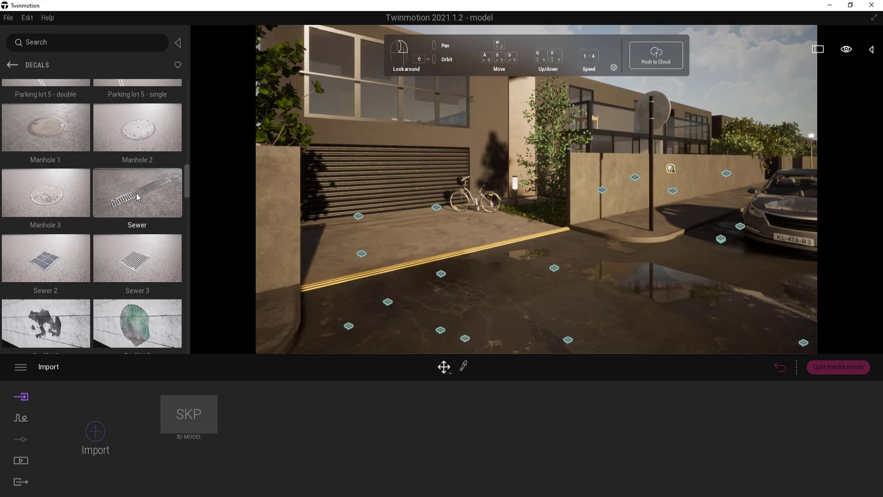
pyautogui.scroll(-3, 136, 196)
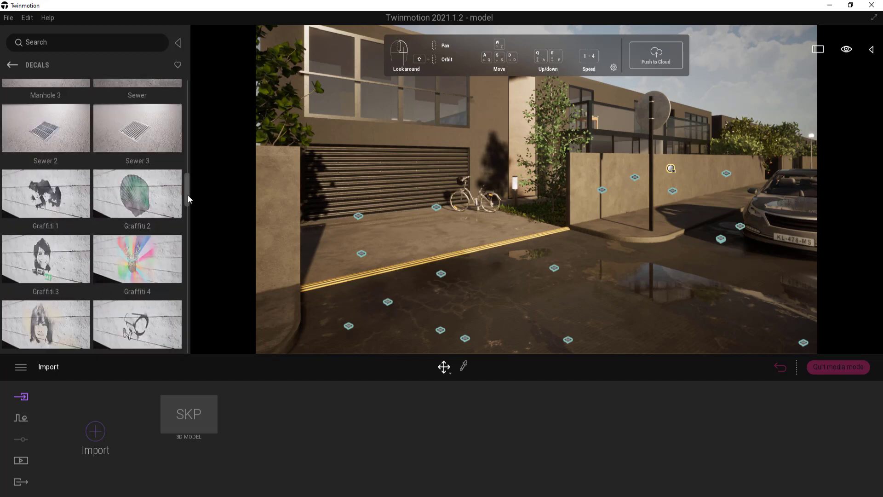
pyautogui.moveTo(189, 199); pyautogui.dragTo(193, 226)
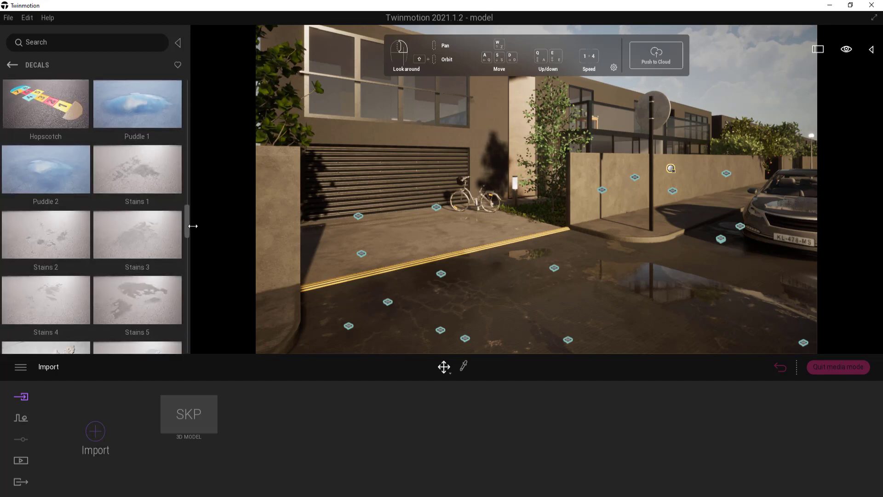
# Place a Stains 1 decal on the asphalt road in front of the driveway entrance.
pyautogui.moveTo(516, 229); pyautogui.dragTo(615, 313, button='right')
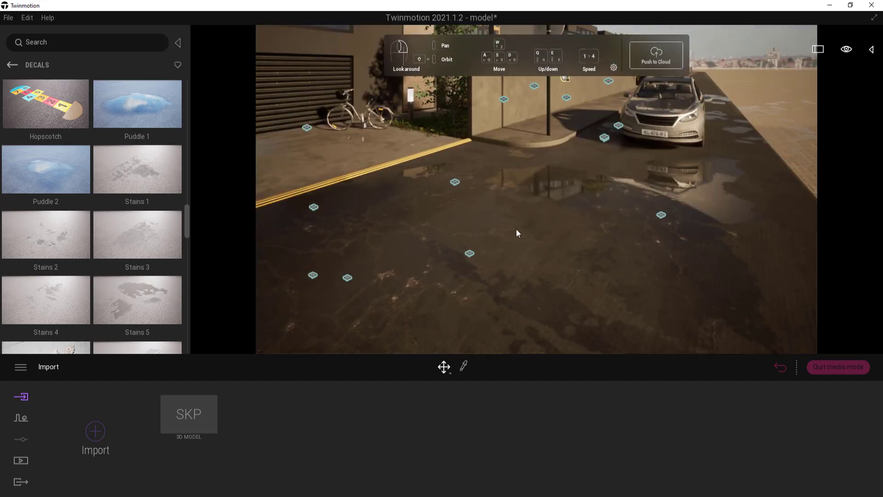
pyautogui.scroll(3, 502, 216)
pyautogui.scroll(-1, 502, 216)
pyautogui.moveTo(502, 216); pyautogui.dragTo(475, 232, button='right')
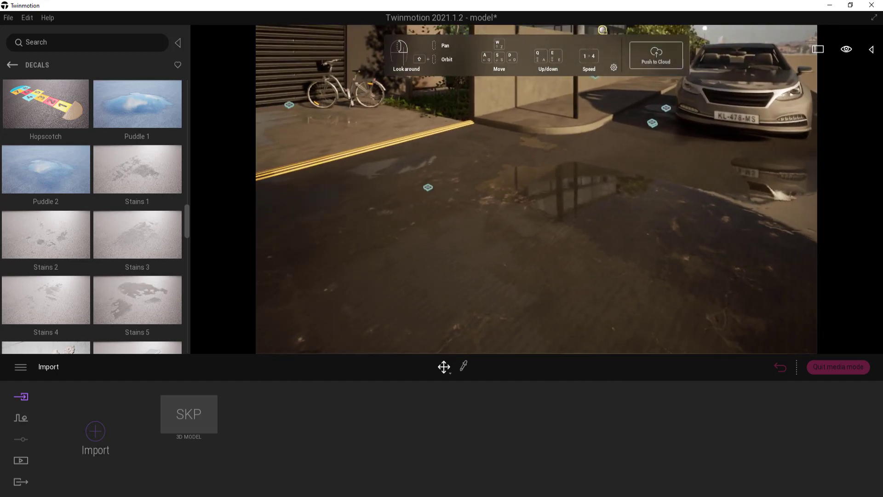
pyautogui.moveTo(125, 174); pyautogui.dragTo(516, 317)
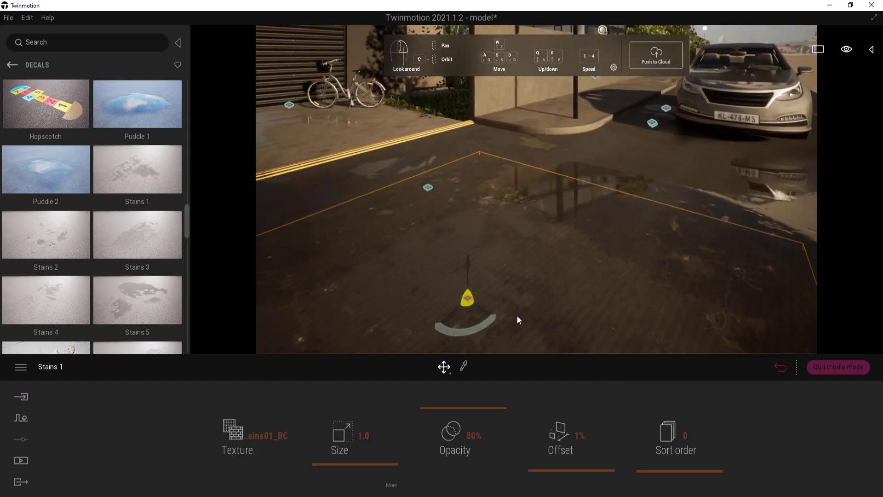
pyautogui.scroll(-3, 497, 250)
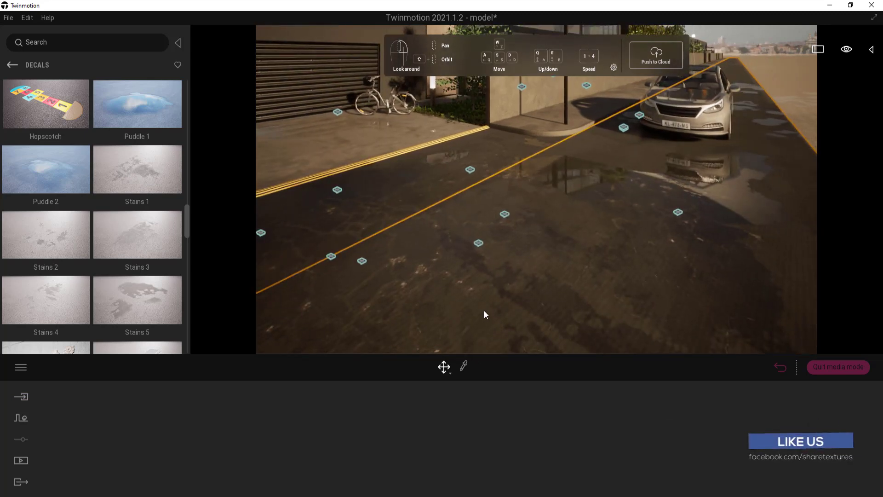
pyautogui.scroll(3, 503, 258)
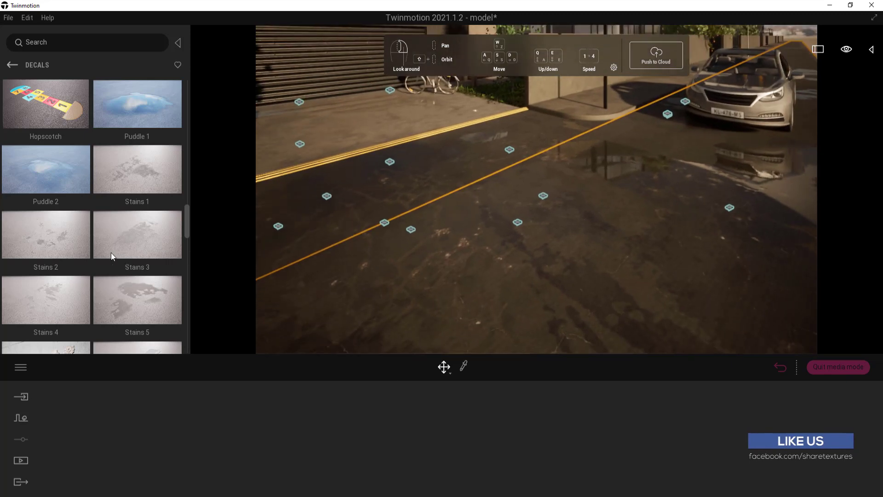
# Place an Asphalt patch 03 decal on the rounded pavement and set its opacity to 35%.
pyautogui.scroll(-1, 112, 254)
pyautogui.scroll(-3, 112, 257)
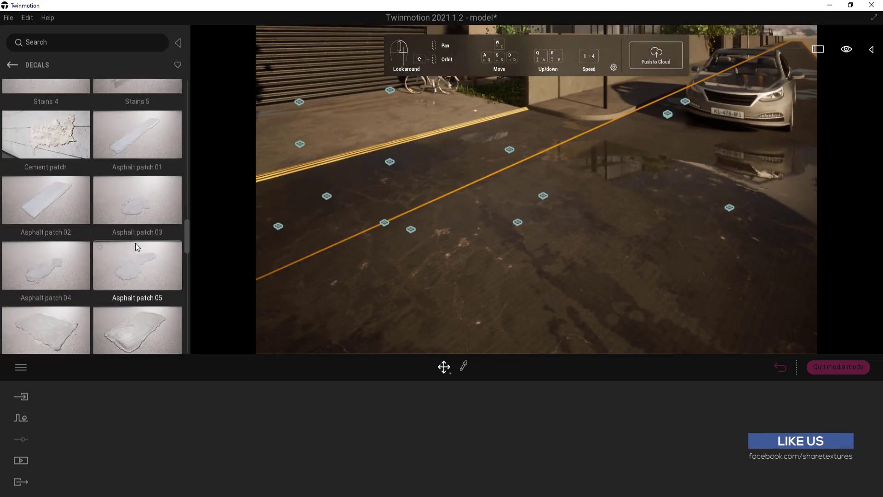
pyautogui.moveTo(492, 255); pyautogui.dragTo(190, 181, button='right')
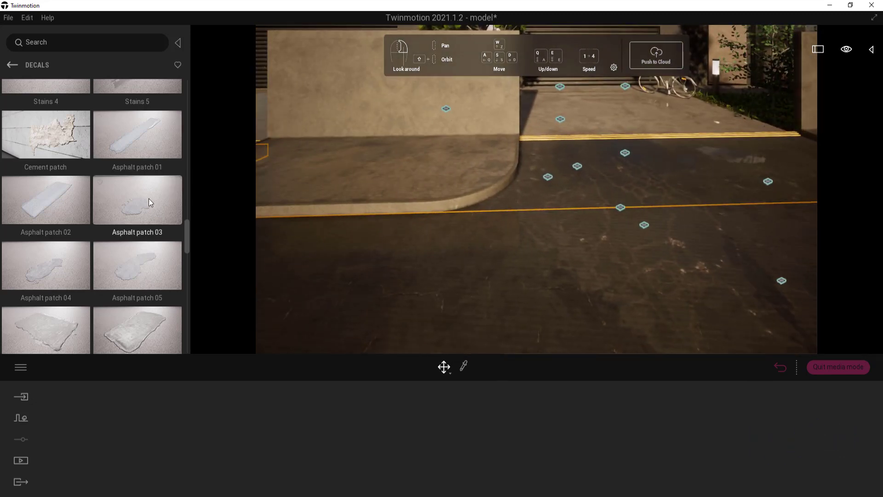
pyautogui.moveTo(148, 198); pyautogui.dragTo(405, 170)
pyautogui.scroll(3, 410, 131)
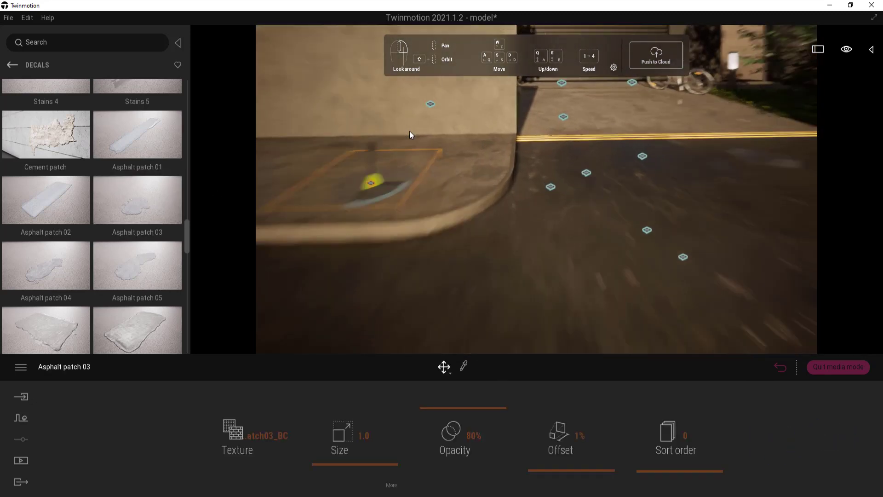
pyautogui.moveTo(421, 139); pyautogui.dragTo(333, 166, button='right')
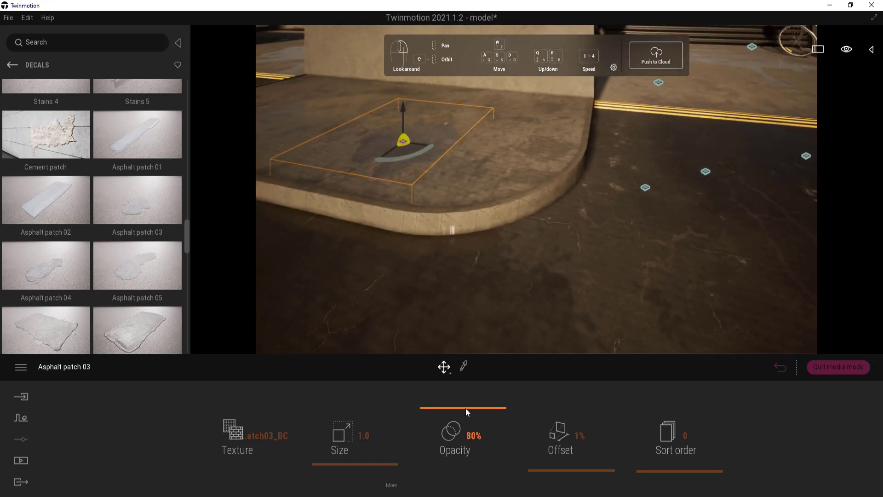
pyautogui.moveTo(464, 406); pyautogui.dragTo(475, 444)
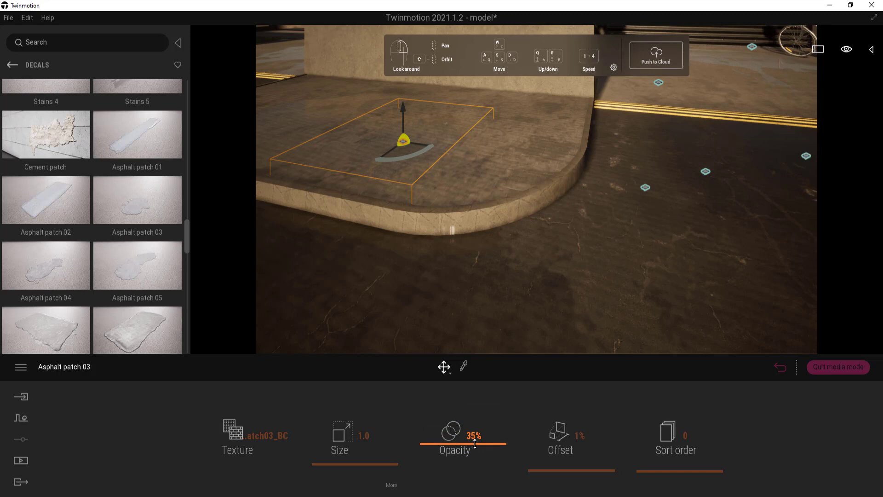
pyautogui.moveTo(508, 291); pyautogui.dragTo(546, 152, button='right')
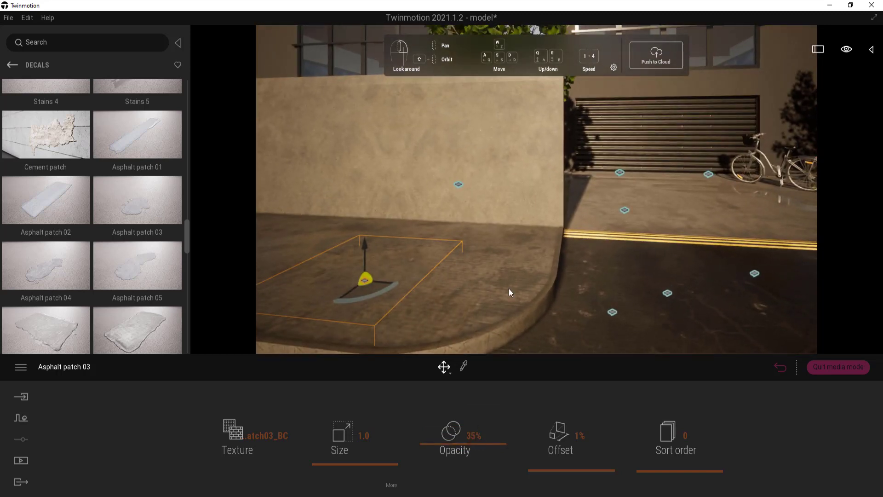
# Try a Road damage 03 decal on the asphalt beside the yellow lines at the driveway entrance.
pyautogui.scroll(-5, 116, 244)
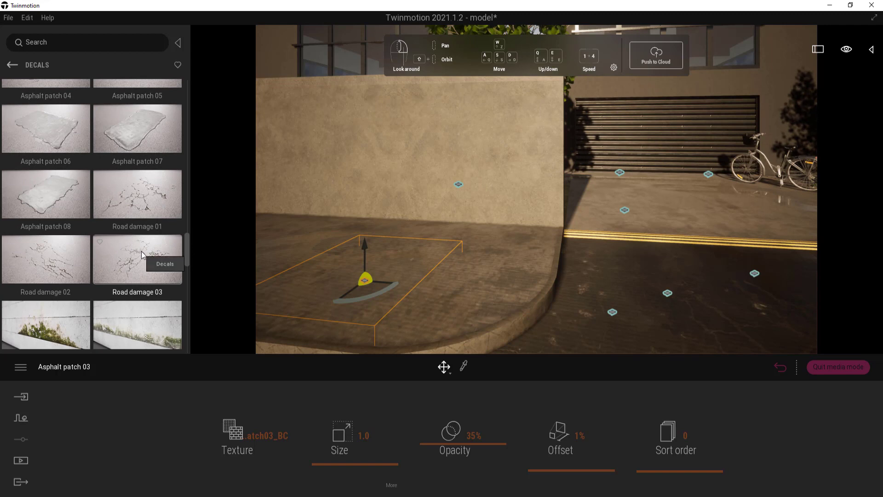
pyautogui.moveTo(142, 251); pyautogui.dragTo(744, 280)
pyautogui.press('s')
pyautogui.moveTo(569, 279); pyautogui.dragTo(609, 280, button='right')
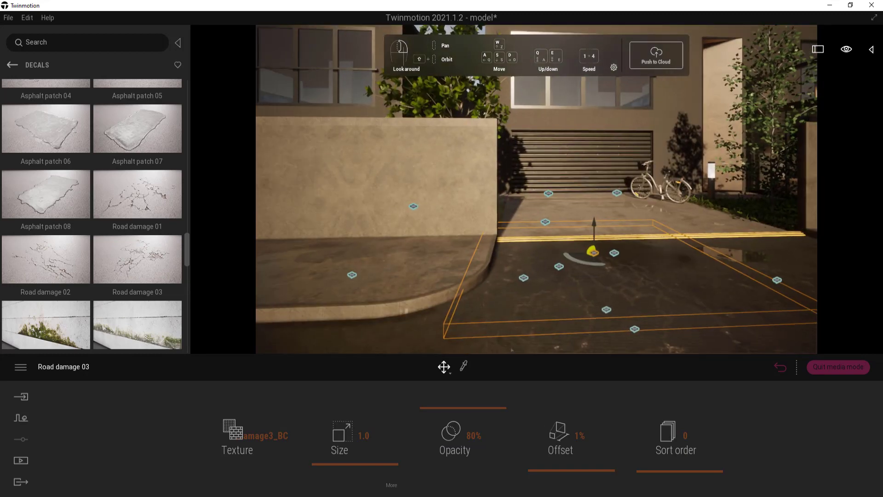
pyautogui.click(614, 281)
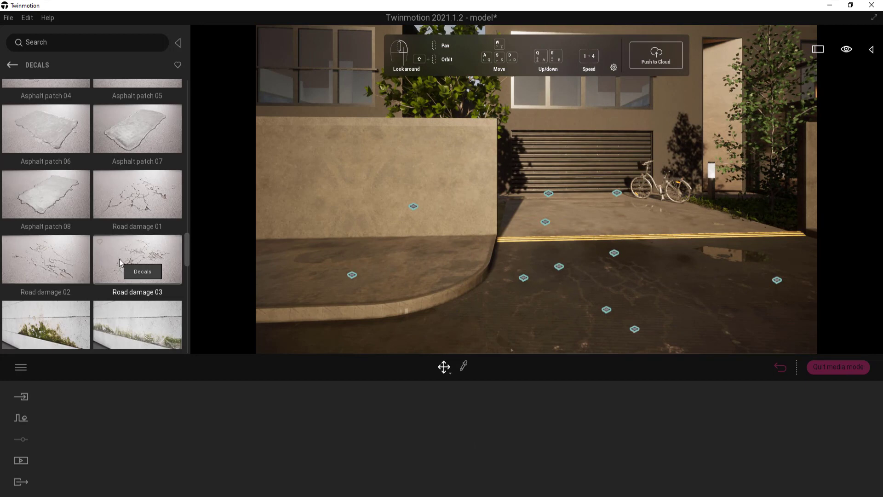
# Place a Road damage 03 decal on the road and move it in front of the rounded pavement.
pyautogui.moveTo(120, 259); pyautogui.dragTo(565, 316)
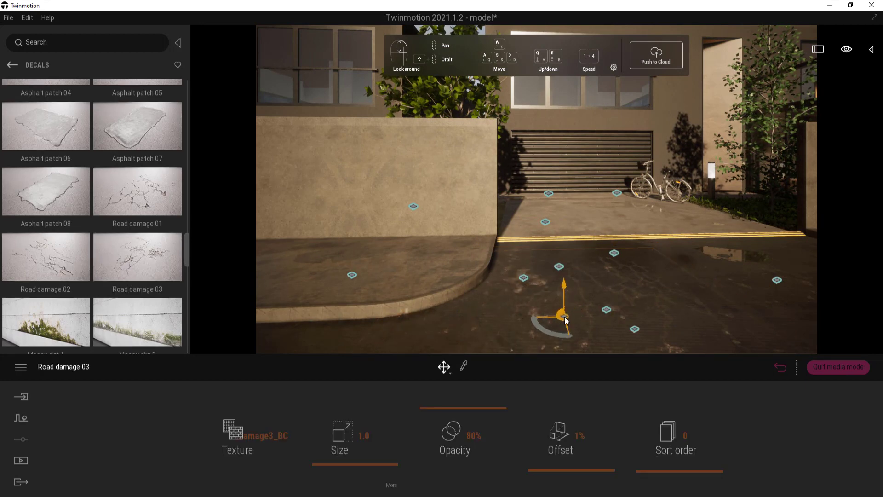
pyautogui.press('s')
pyautogui.moveTo(562, 268); pyautogui.dragTo(525, 334, button='right')
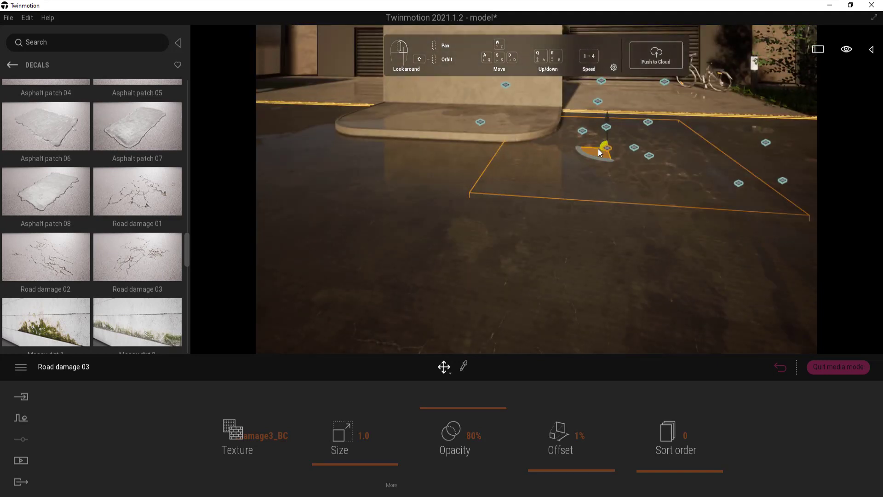
pyautogui.moveTo(600, 153); pyautogui.dragTo(402, 194)
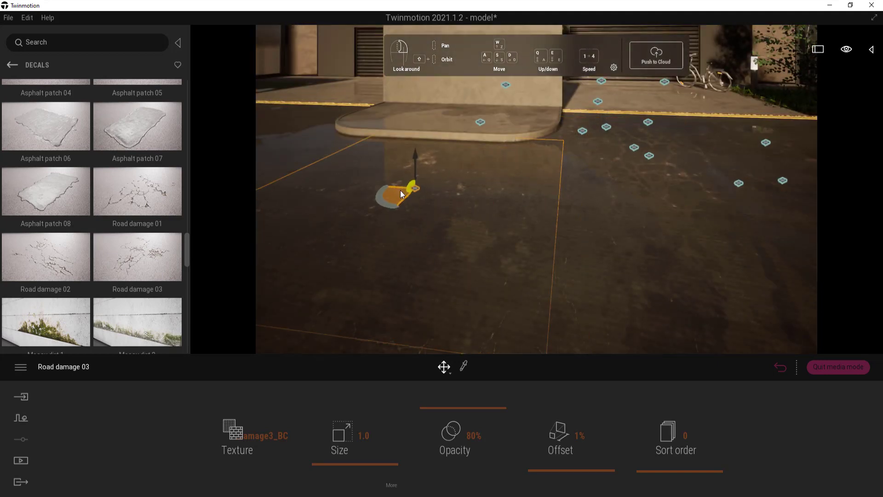
# Set the opacity of the Road damage 03 decal in front of the rounded pavement to 30%.
pyautogui.moveTo(439, 407); pyautogui.dragTo(439, 442)
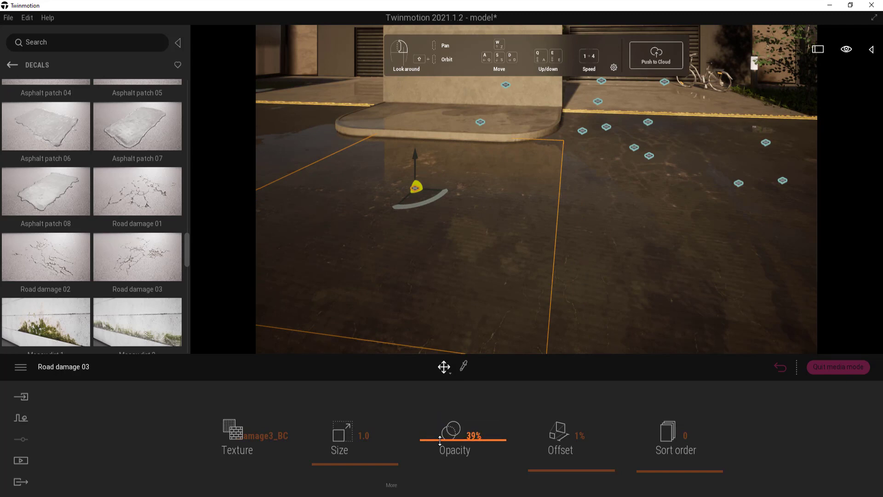
pyautogui.press('e')
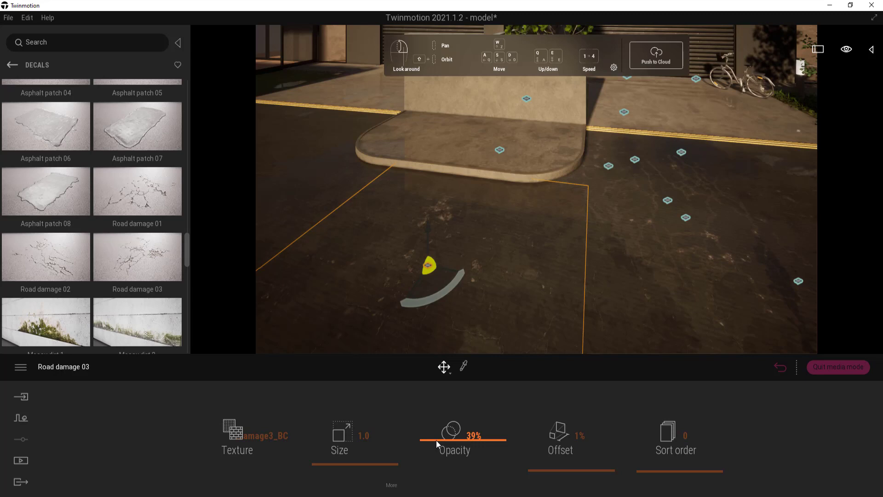
pyautogui.moveTo(436, 439); pyautogui.dragTo(437, 447)
pyautogui.moveTo(424, 260); pyautogui.dragTo(429, 261, button='right')
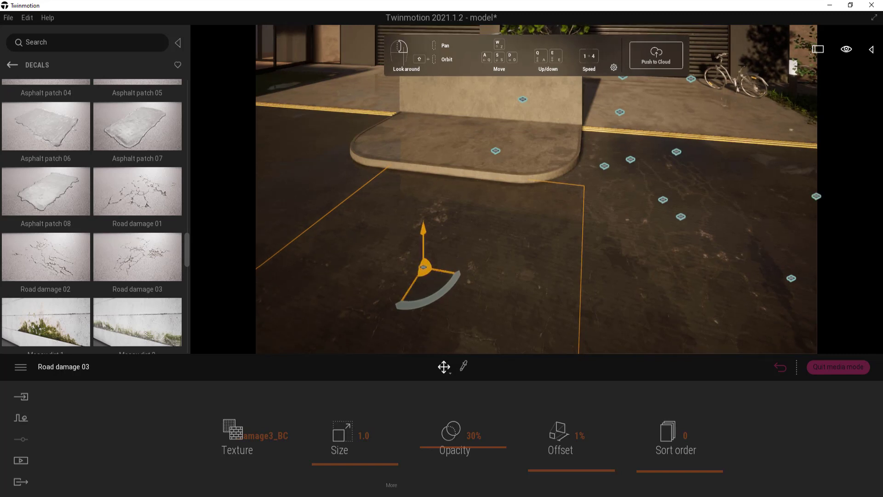
# Place a Sewer decal at the kerb of the rounded pavement and rotate it.
pyautogui.moveTo(423, 263); pyautogui.dragTo(467, 263, button='right')
pyautogui.scroll(10, 120, 214)
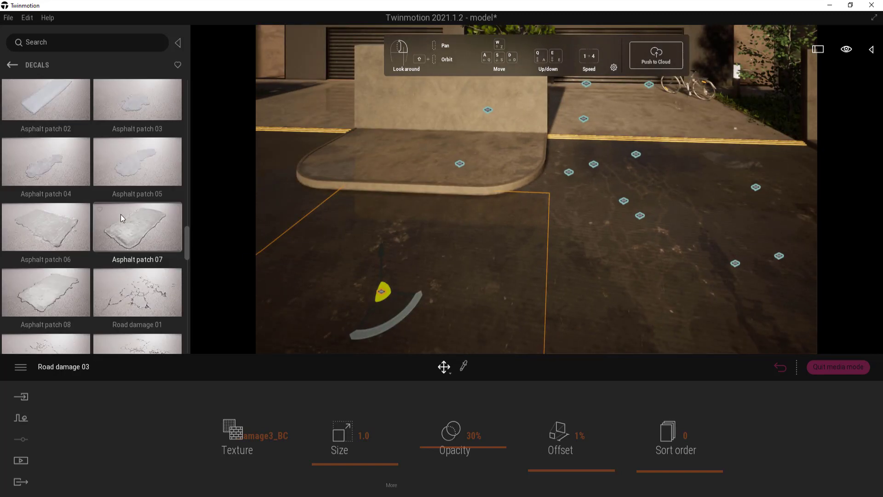
pyautogui.scroll(8, 120, 213)
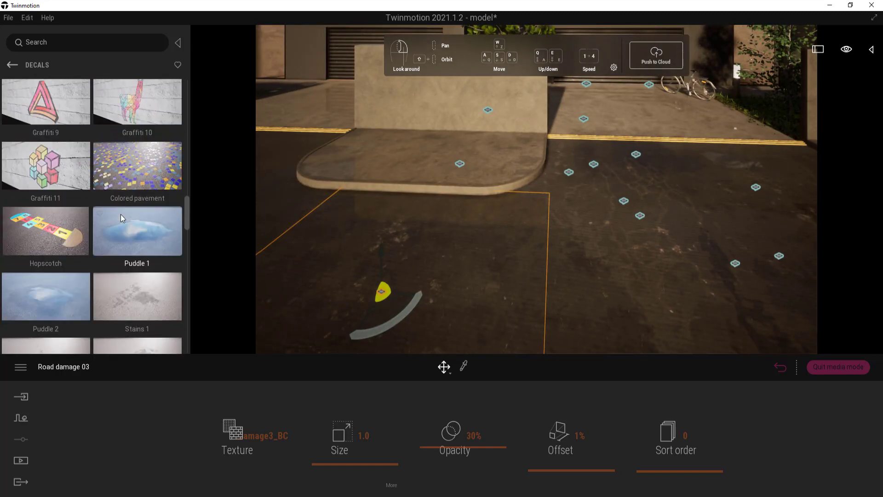
pyautogui.scroll(6, 121, 214)
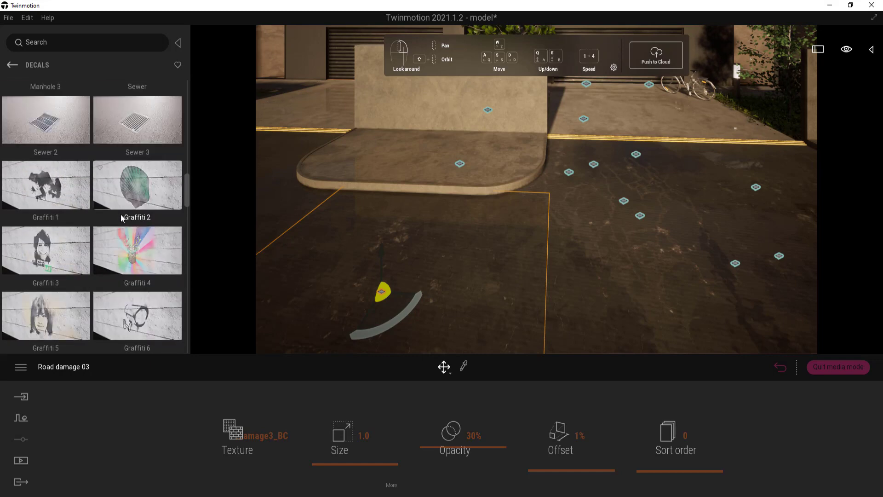
pyautogui.moveTo(143, 191); pyautogui.dragTo(404, 193)
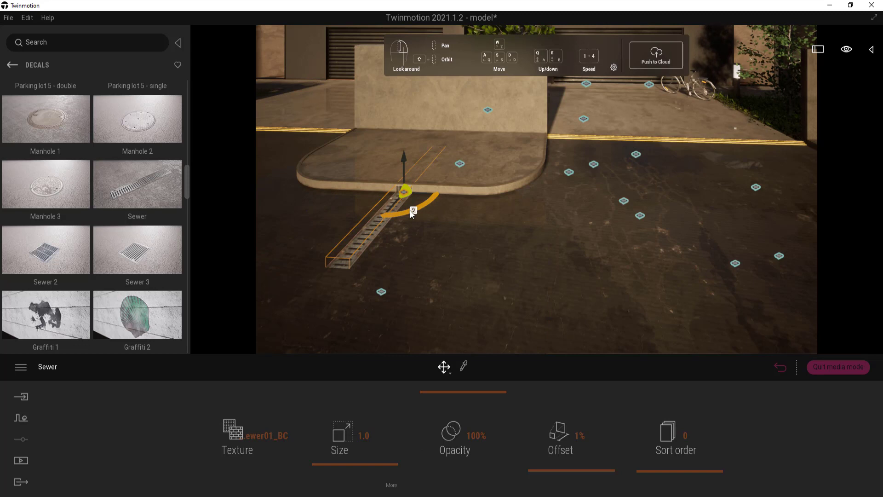
pyautogui.click(410, 210)
pyautogui.moveTo(410, 205); pyautogui.dragTo(402, 210)
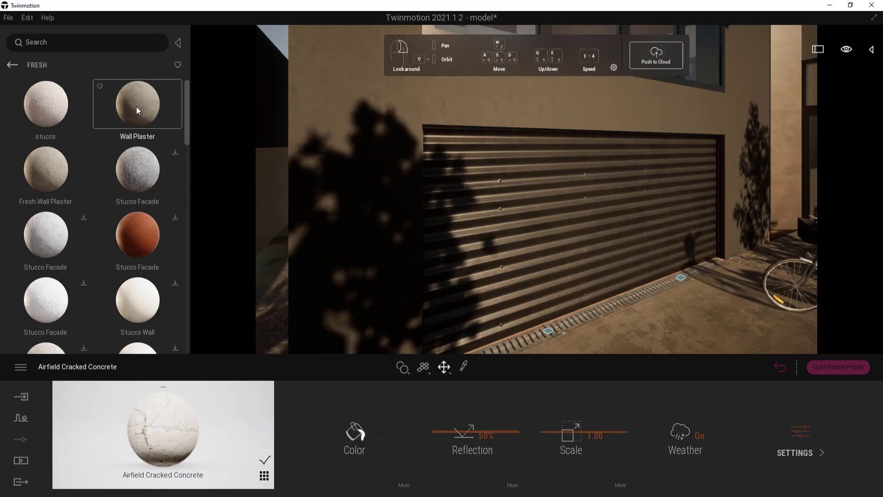
# Apply the Fresh Wall Plaster material to the house wall around the garage door.
pyautogui.moveTo(136, 107); pyautogui.dragTo(360, 156)
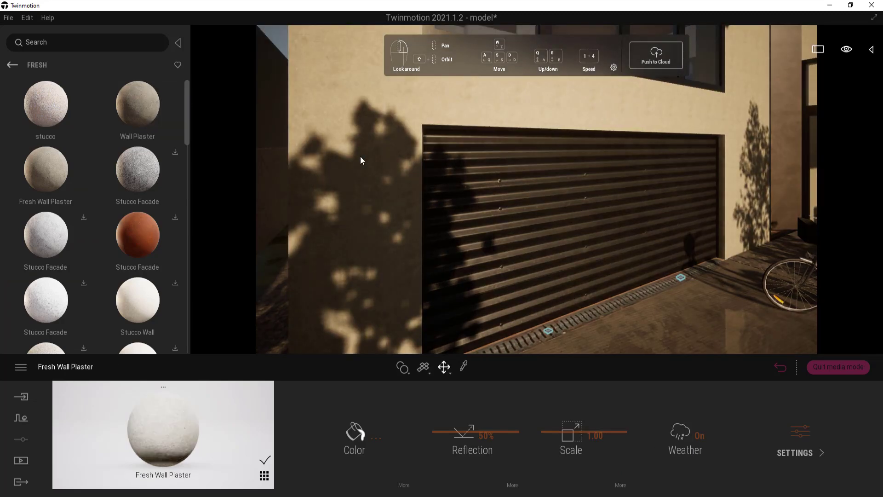
# Change the colour of the Fresh Wall Plaster around the garage door to dark grey, RGB 93, 93, 93.
pyautogui.scroll(4, 360, 156)
pyautogui.scroll(-3, 360, 157)
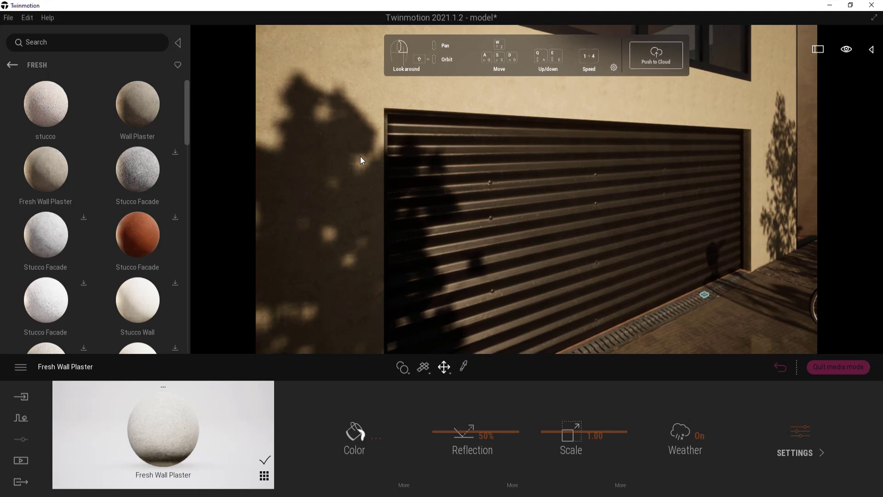
pyautogui.press('a')
pyautogui.moveTo(389, 167); pyautogui.dragTo(439, 127, button='right')
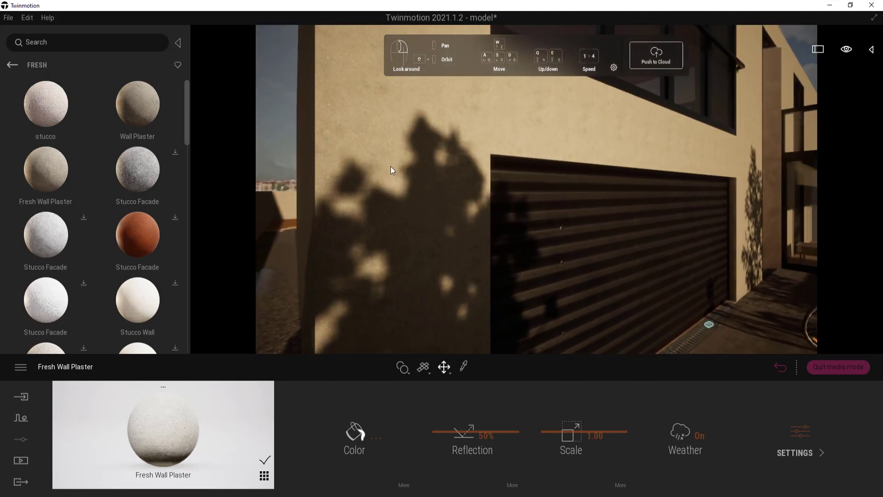
pyautogui.click(378, 439)
pyautogui.moveTo(370, 144); pyautogui.dragTo(172, 144)
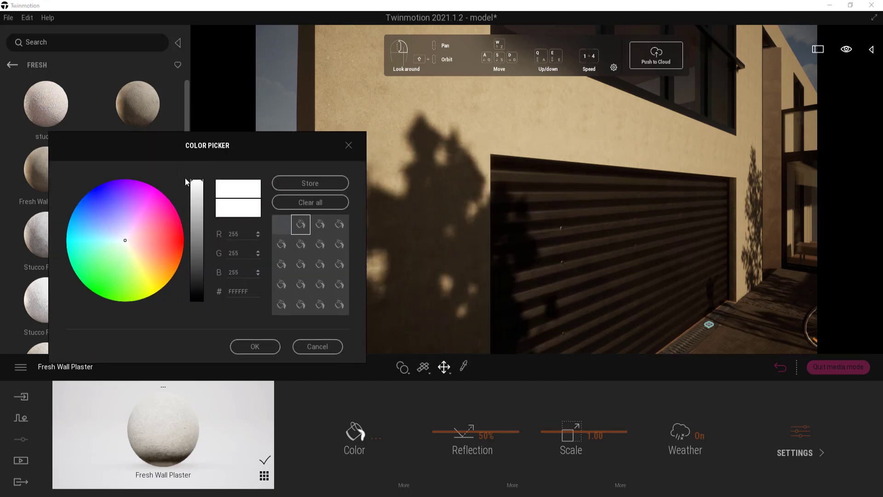
pyautogui.click(206, 240)
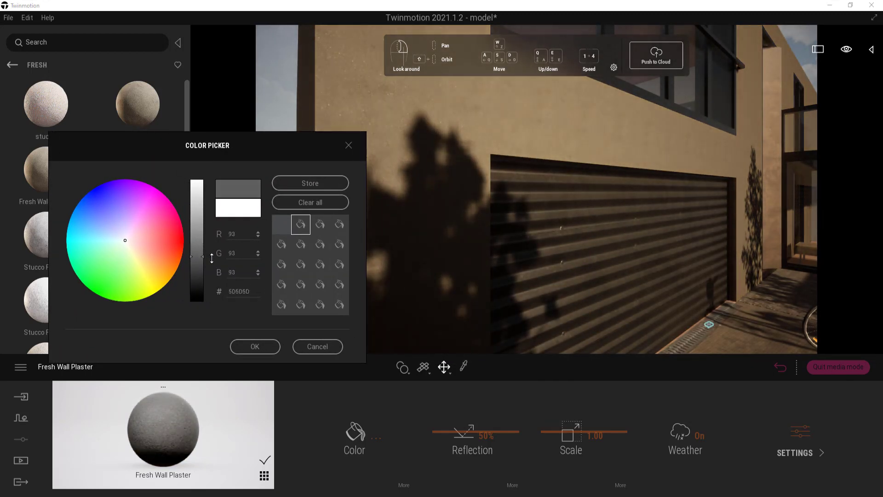
pyautogui.click(254, 348)
# Set the Fresh Wall Plaster material's reflection to 39% and its grunge to 36%.
pyautogui.moveTo(466, 442); pyautogui.dragTo(437, 432)
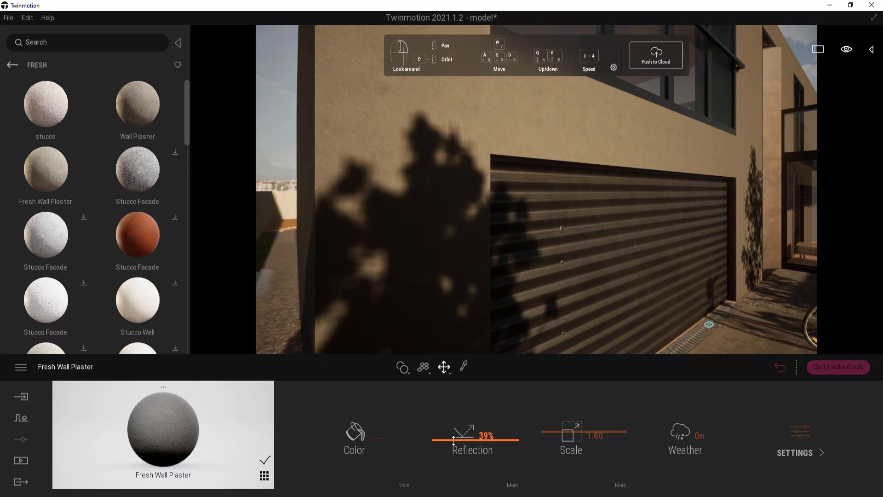
pyautogui.click(404, 485)
pyautogui.moveTo(657, 475); pyautogui.dragTo(668, 445)
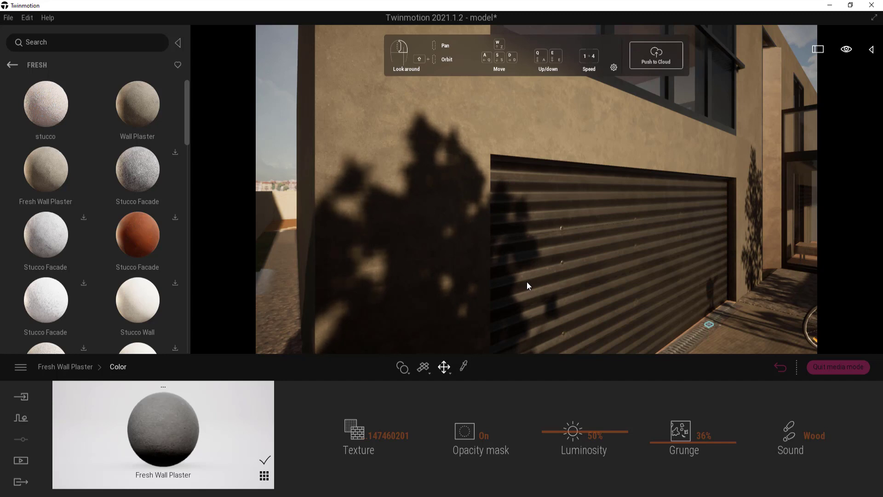
pyautogui.click(62, 369)
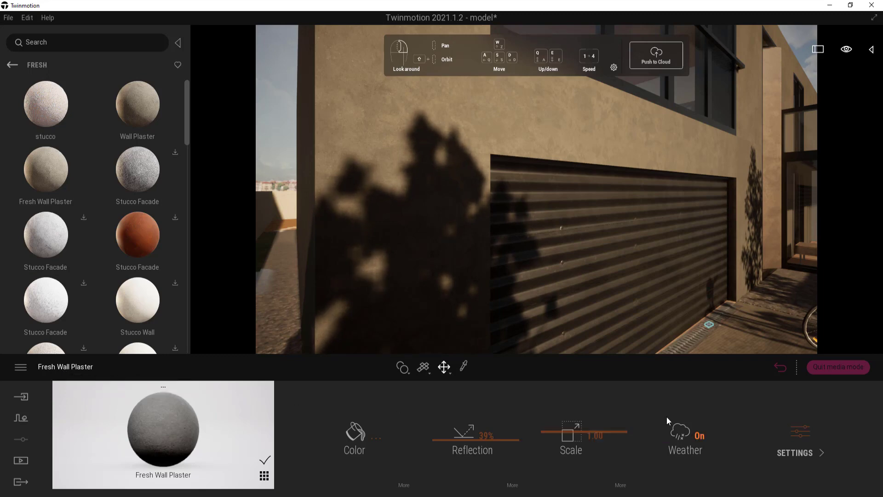
# Apply the Quixel Megascans Dirty Terrazzo Floor surface to the driveway in front of the garage door.
pyautogui.moveTo(560, 283); pyautogui.dragTo(754, 340, button='right')
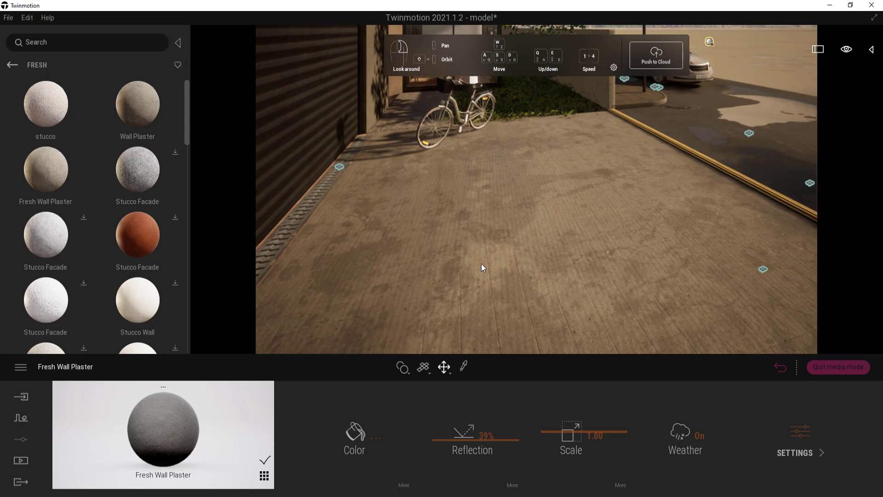
pyautogui.click(13, 66)
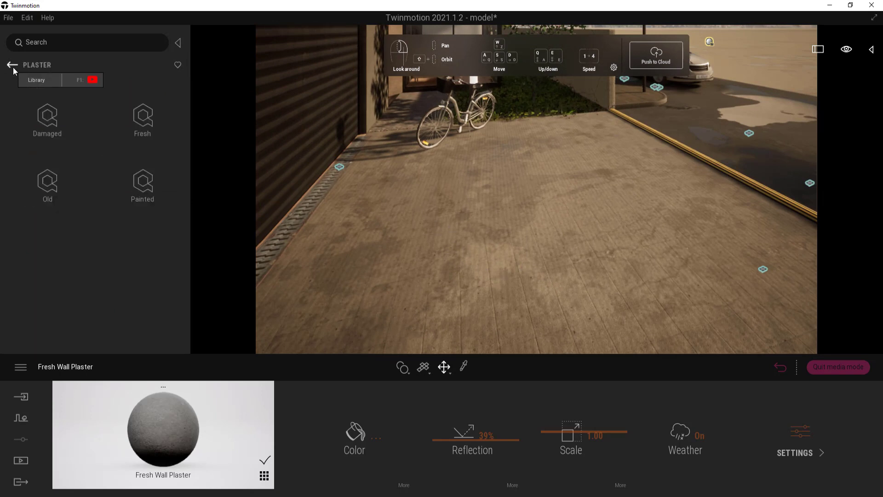
pyautogui.click(12, 65)
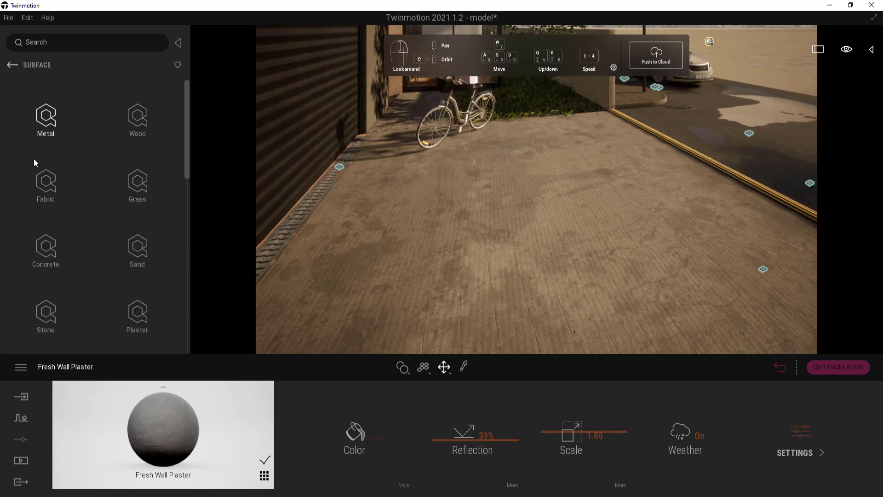
pyautogui.click(44, 310)
pyautogui.click(135, 313)
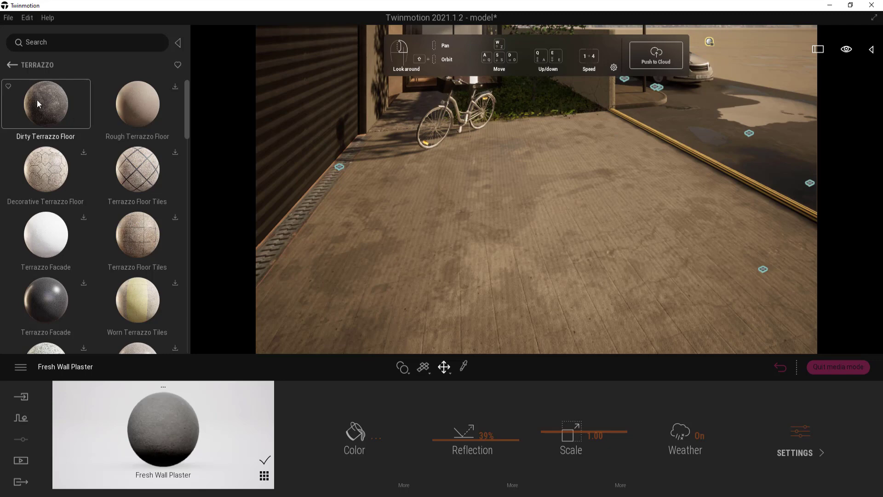
pyautogui.moveTo(37, 99); pyautogui.dragTo(385, 267)
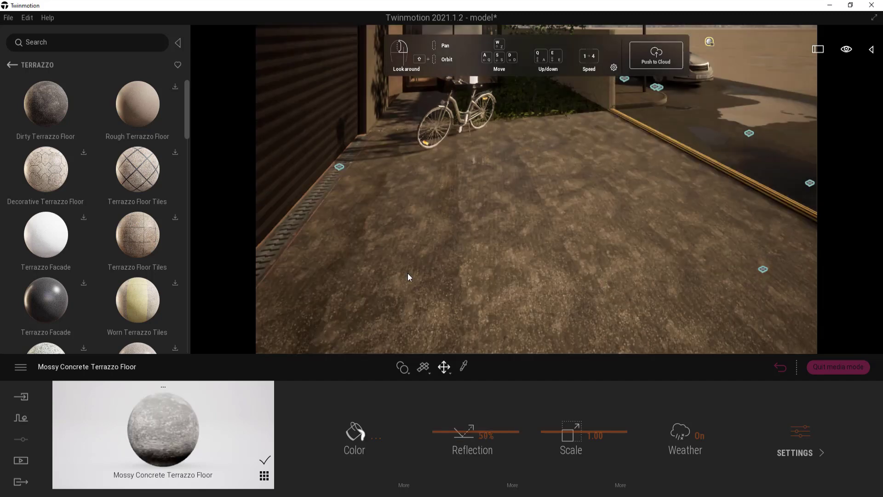
# Toggle the weather effect of the driveway's terrazzo floor material to compare it, and increase the material's grunge.
pyautogui.moveTo(394, 259); pyautogui.dragTo(451, 306, button='right')
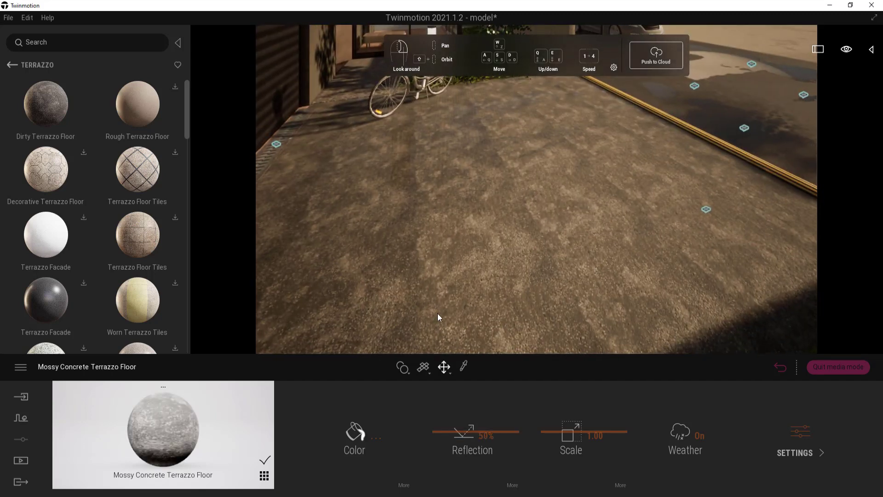
pyautogui.click(700, 435)
pyautogui.click(700, 435)
pyautogui.click(702, 435)
pyautogui.click(702, 435)
pyautogui.click(403, 484)
pyautogui.moveTo(678, 445)
pyautogui.mouseDown()
pyautogui.moveTo(679, 420)
pyautogui.moveTo(681, 430)
pyautogui.mouseUp()
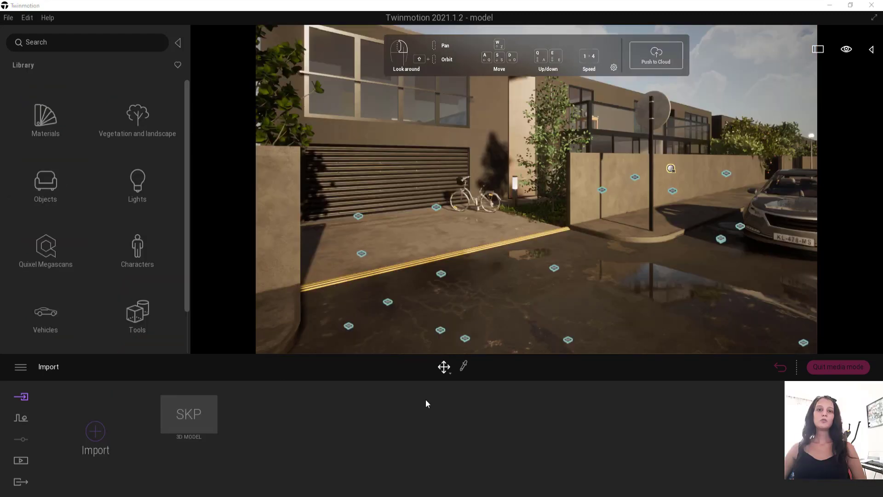